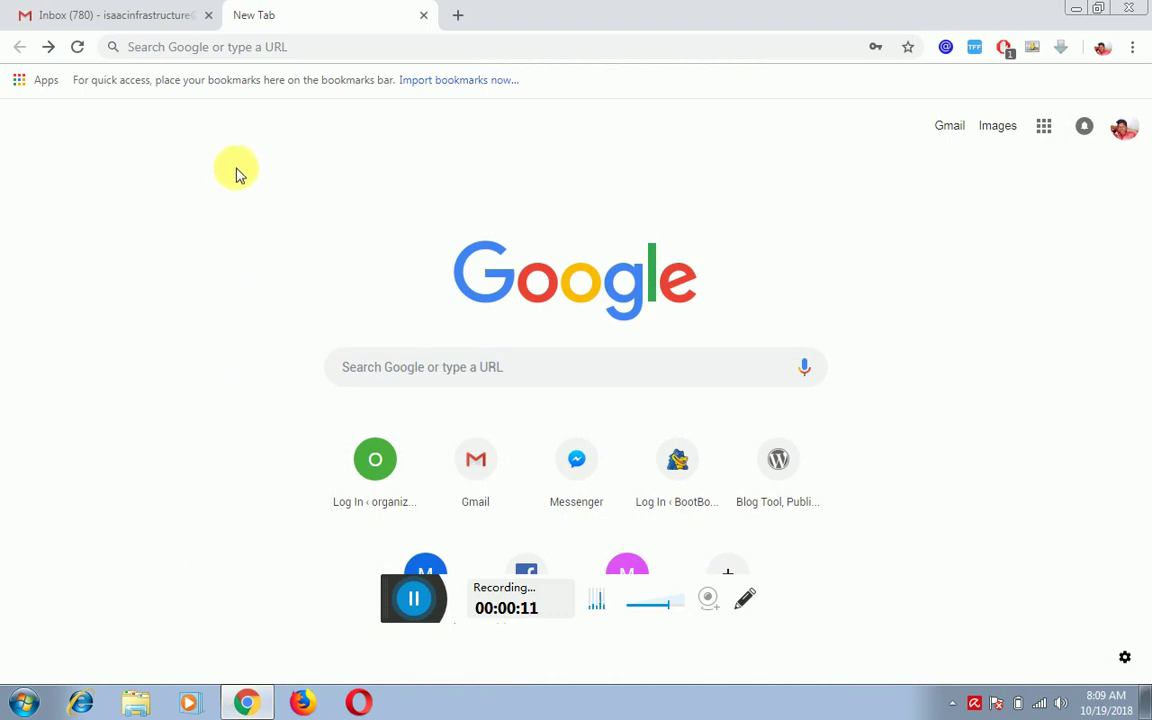
pyautogui.click(236, 46)
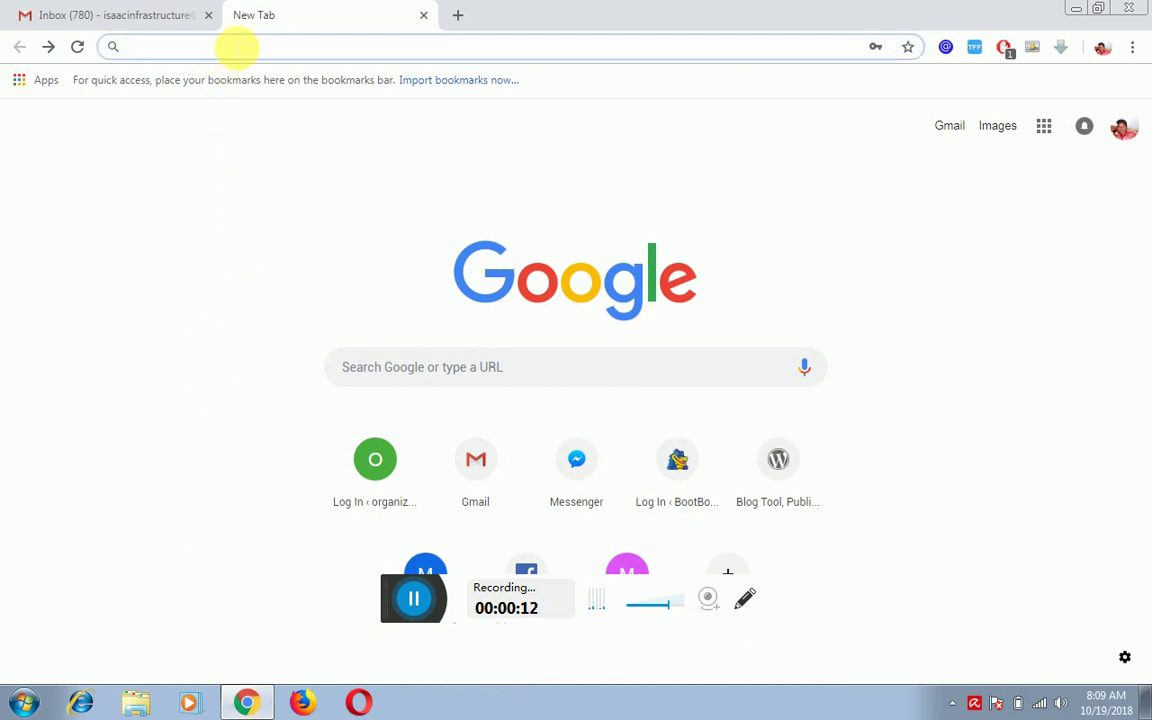
pyautogui.write('www.wor')
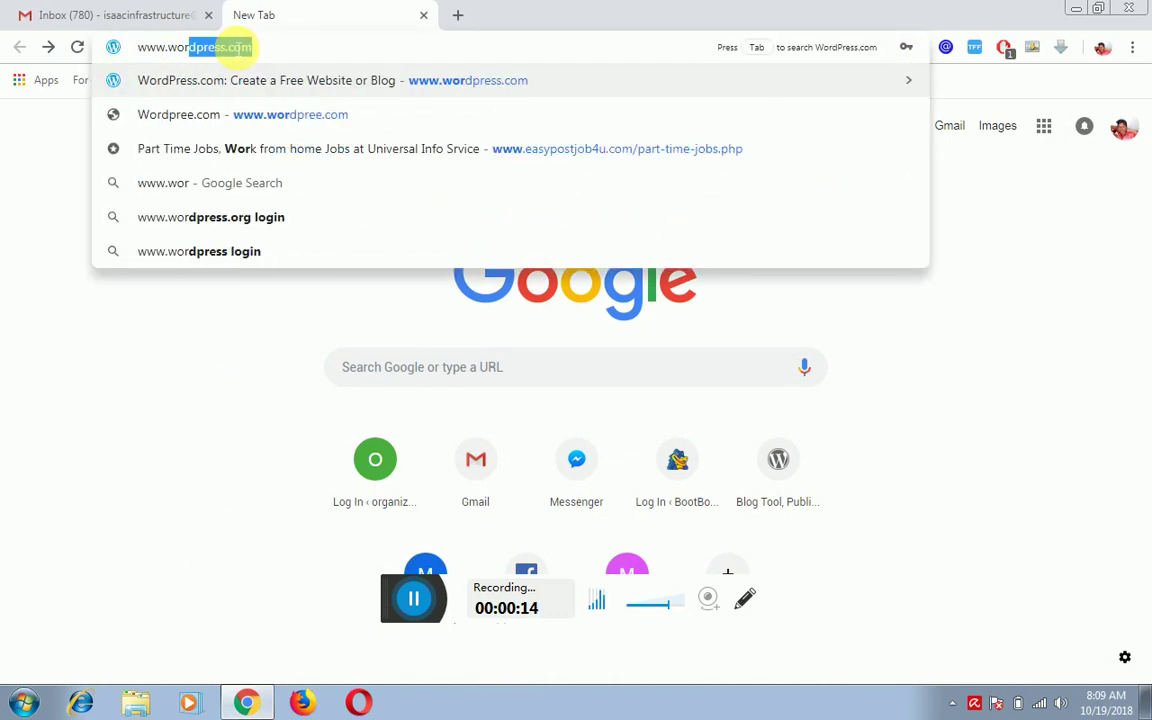
pyautogui.write('dpress.co')
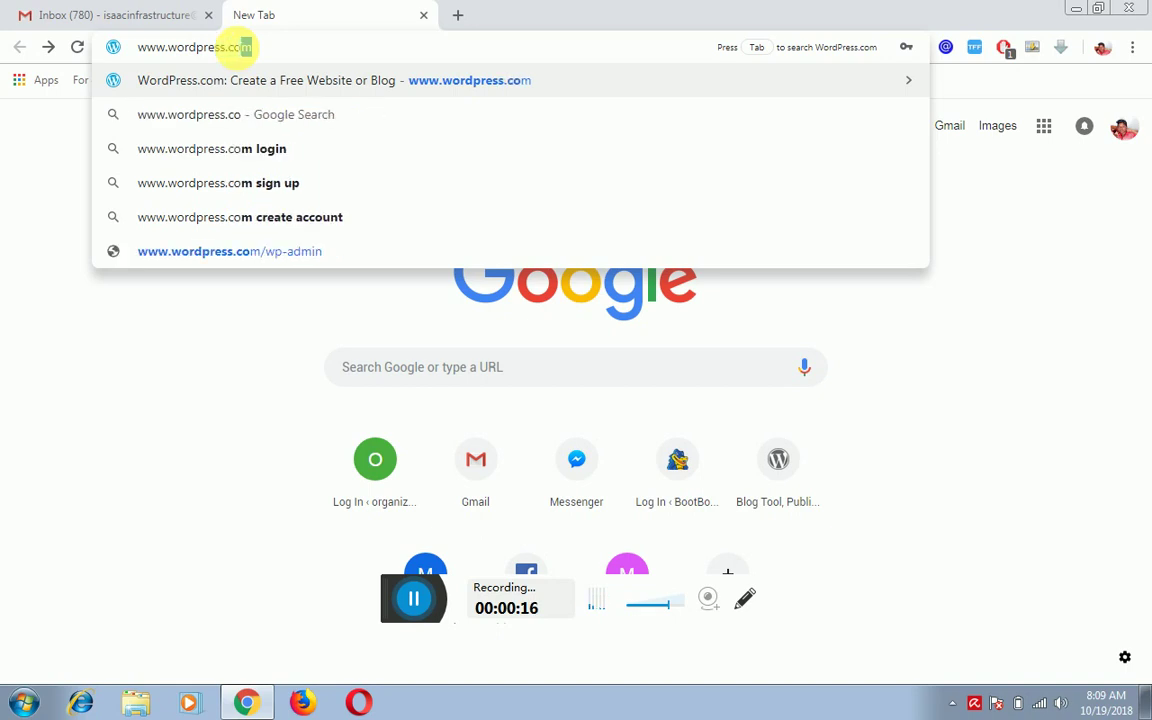
pyautogui.write('m')
pyautogui.click(225, 82)
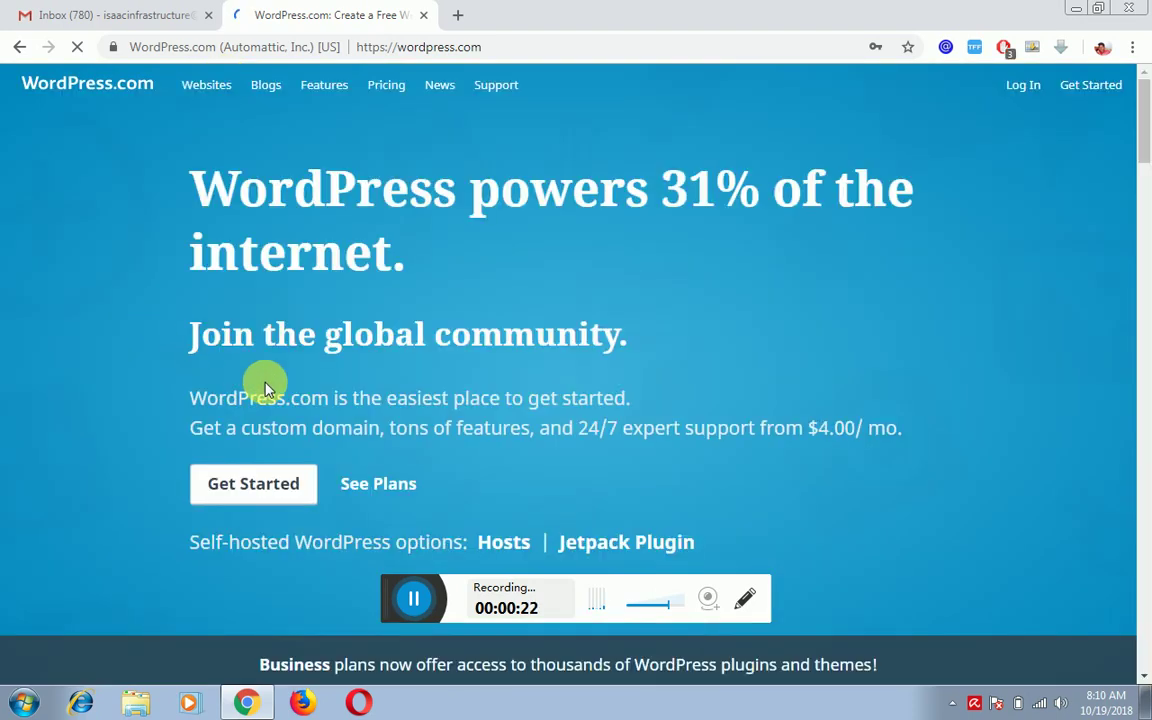
# Get started with a new WordPress.com site from the homepage.
pyautogui.scroll(-1, 378, 342)
pyautogui.scroll(-3, 378, 340)
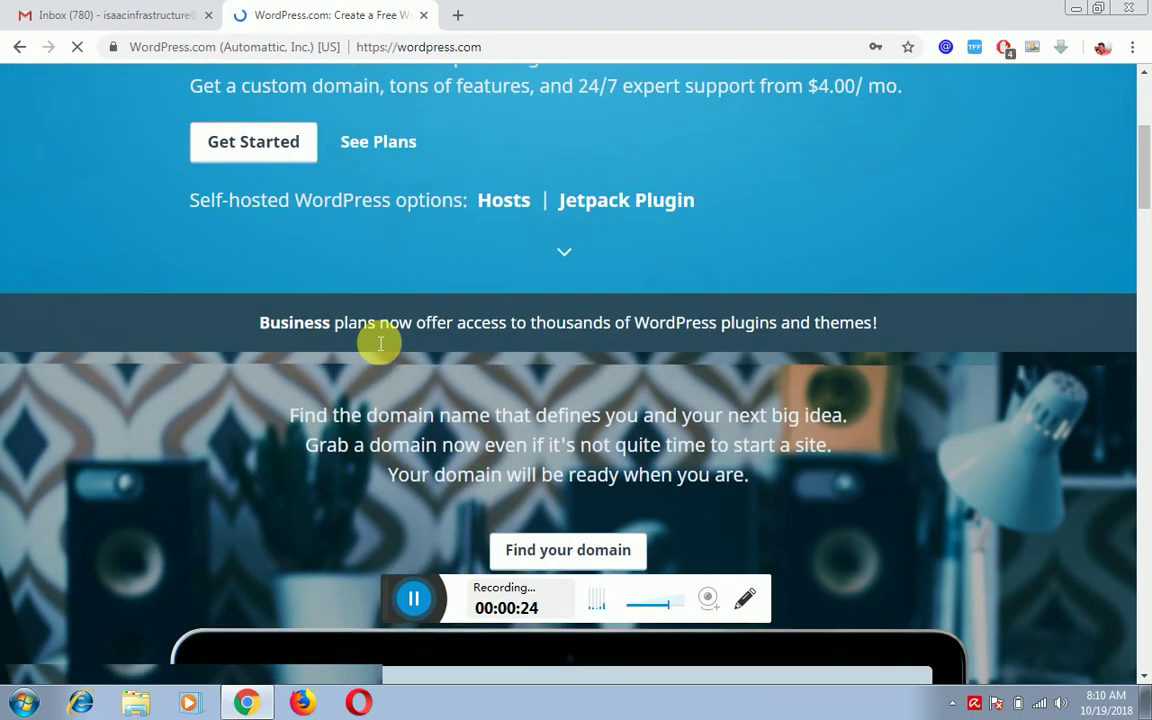
pyautogui.scroll(3, 300, 320)
pyautogui.click(252, 391)
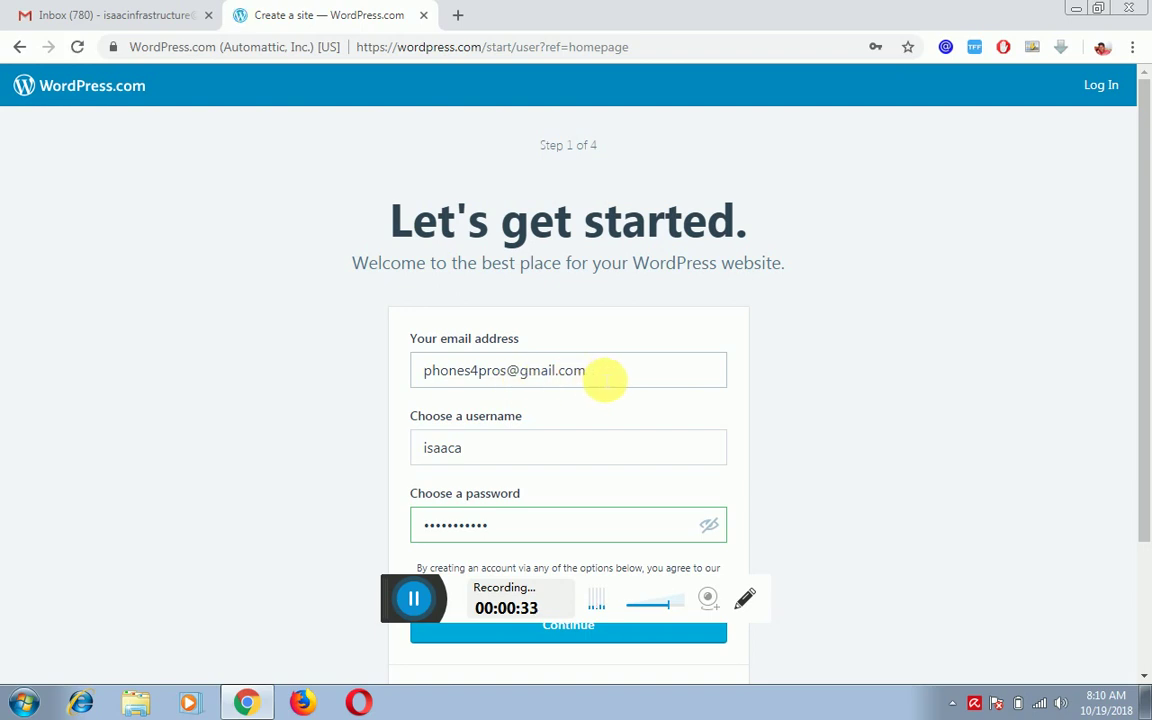
# Clear the prefilled email address on the sign-up form and enter the account's email address.
pyautogui.click(604, 379)
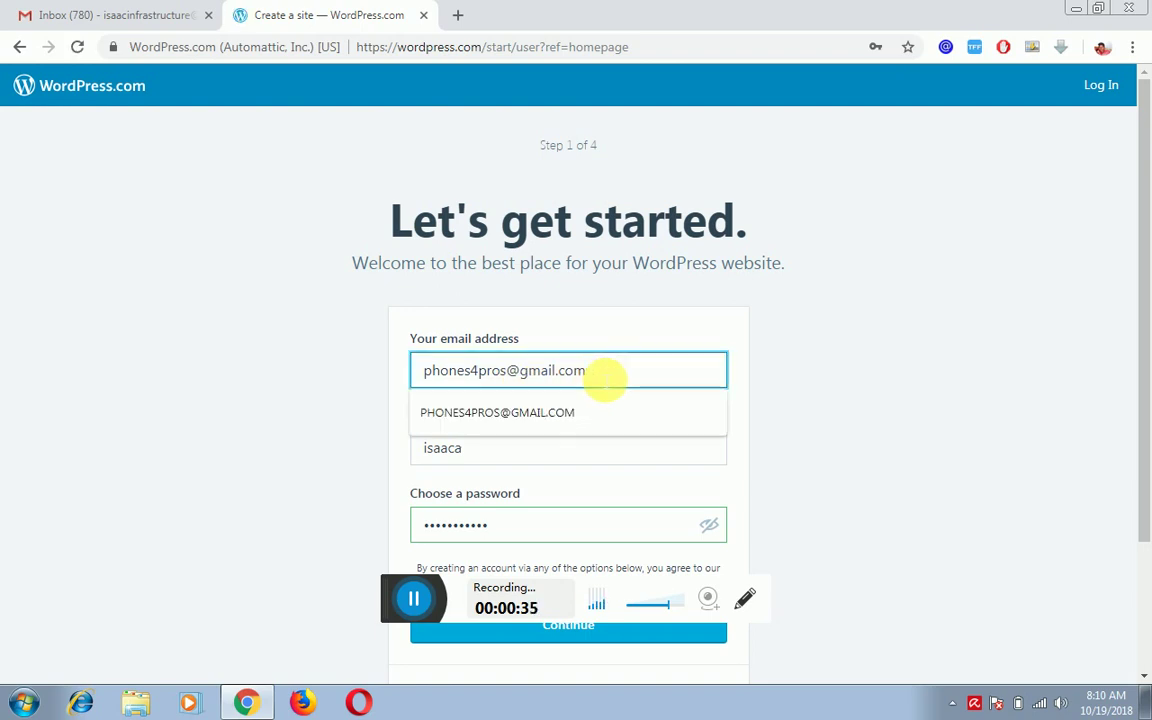
pyautogui.press('BackSpace')
pyautogui.press('BackSpace')
pyautogui.press('BackSpace')
pyautogui.press('BackSpace')
pyautogui.press('BackSpace')
pyautogui.press('BackSpace')
pyautogui.press('BackSpace')
pyautogui.press('BackSpace')
pyautogui.press('BackSpace')
pyautogui.press('BackSpace')
pyautogui.press('BackSpace')
pyautogui.press('BackSpace')
pyautogui.press('BackSpace')
pyautogui.press('BackSpace')
pyautogui.press('BackSpace')
pyautogui.press('BackSpace')
pyautogui.press('BackSpace')
pyautogui.press('BackSpace')
pyautogui.press('BackSpace')
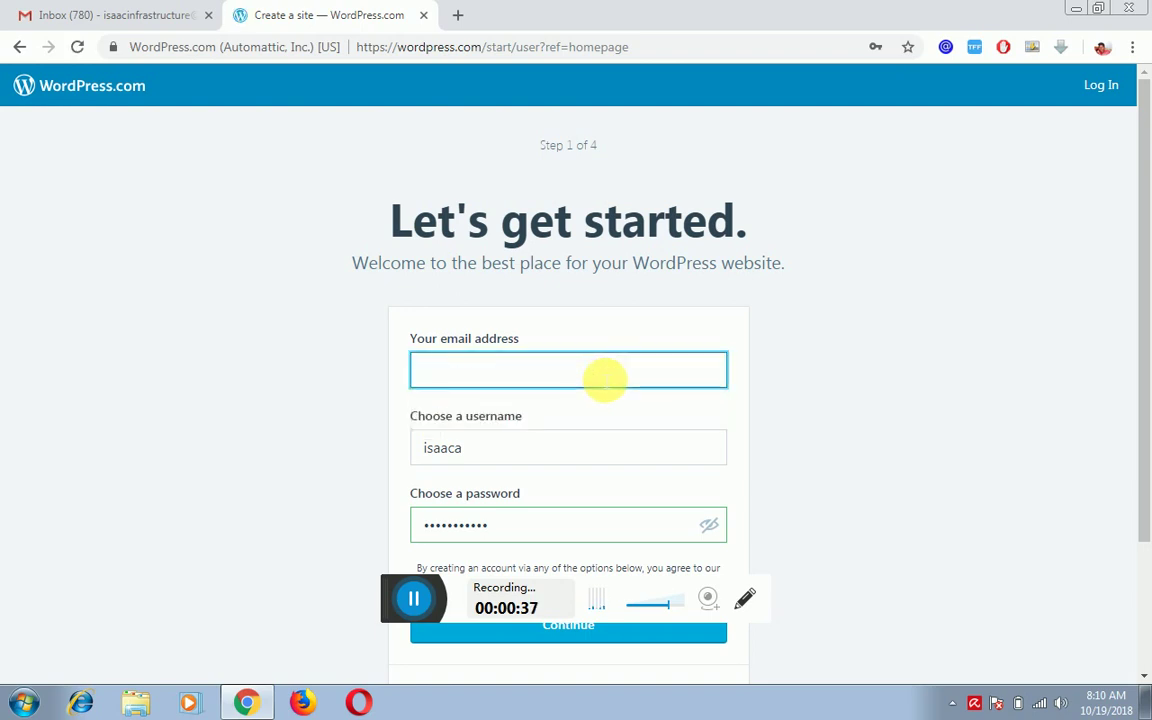
pyautogui.write('phones')
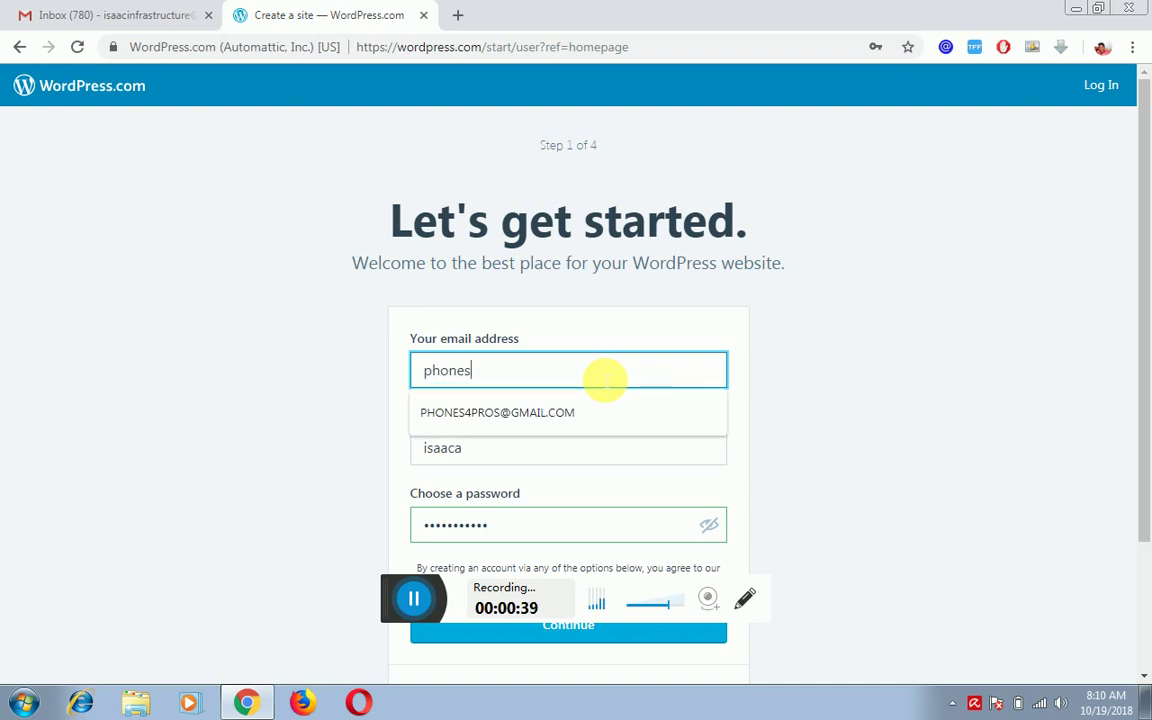
pyautogui.click(604, 414)
pyautogui.moveTo(643, 378); pyautogui.dragTo(112, 378)
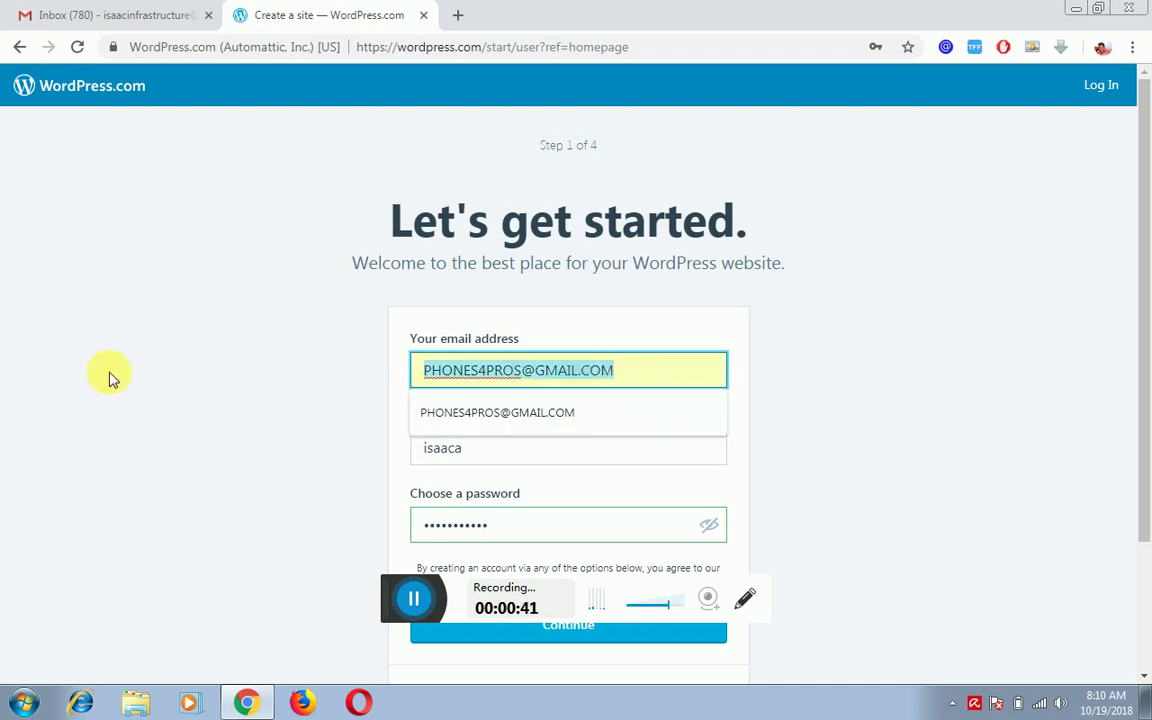
pyautogui.click(649, 388)
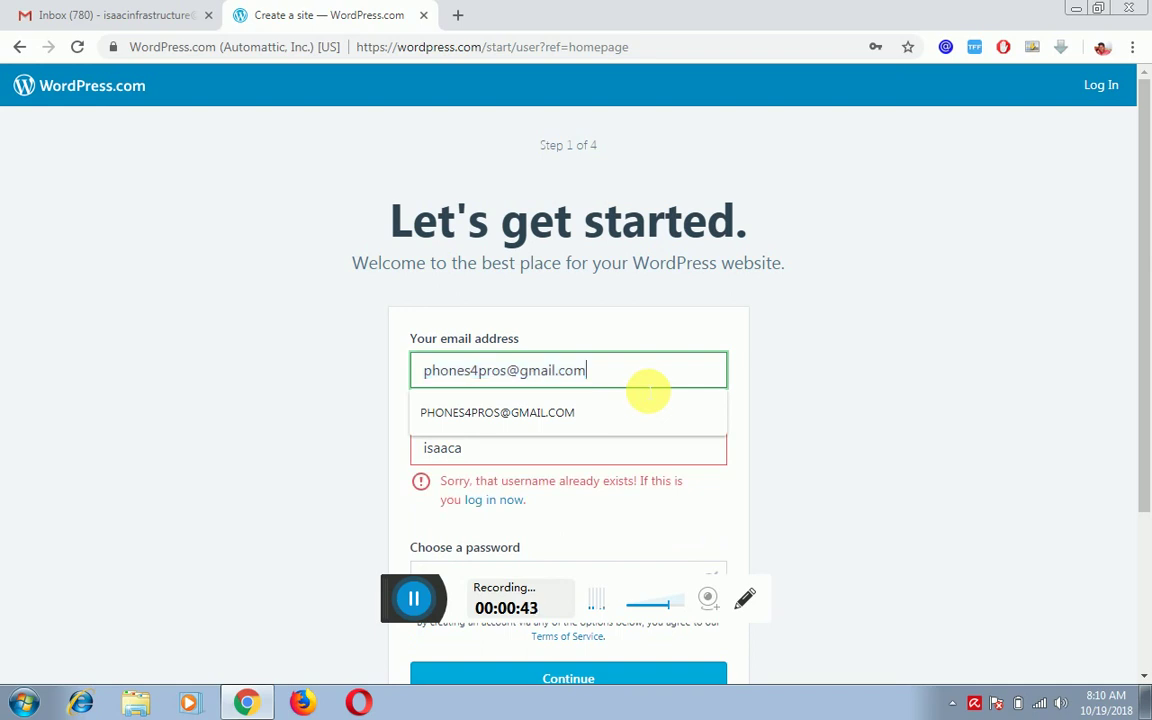
# Replace the prefilled username with phones4pros on the sign-up form.
pyautogui.click(626, 455)
pyautogui.press('BackSpace')
pyautogui.press('BackSpace')
pyautogui.press('BackSpace')
pyautogui.press('BackSpace')
pyautogui.press('BackSpace')
pyautogui.press('BackSpace')
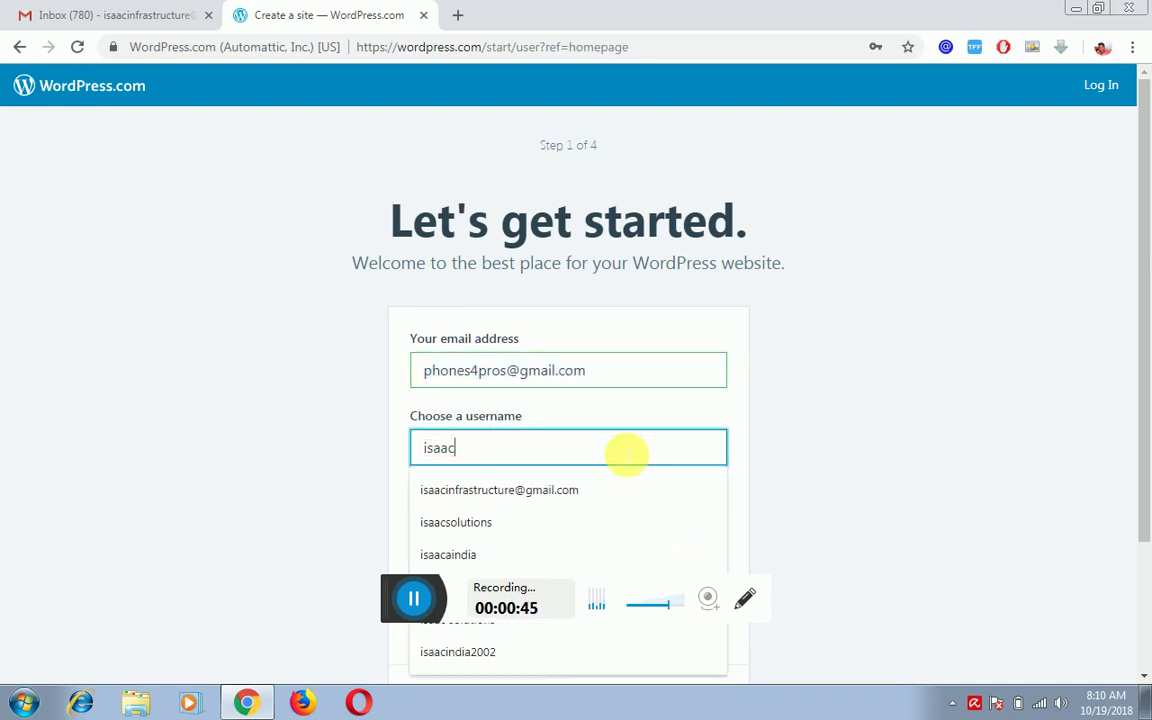
pyautogui.write('phones4pros')
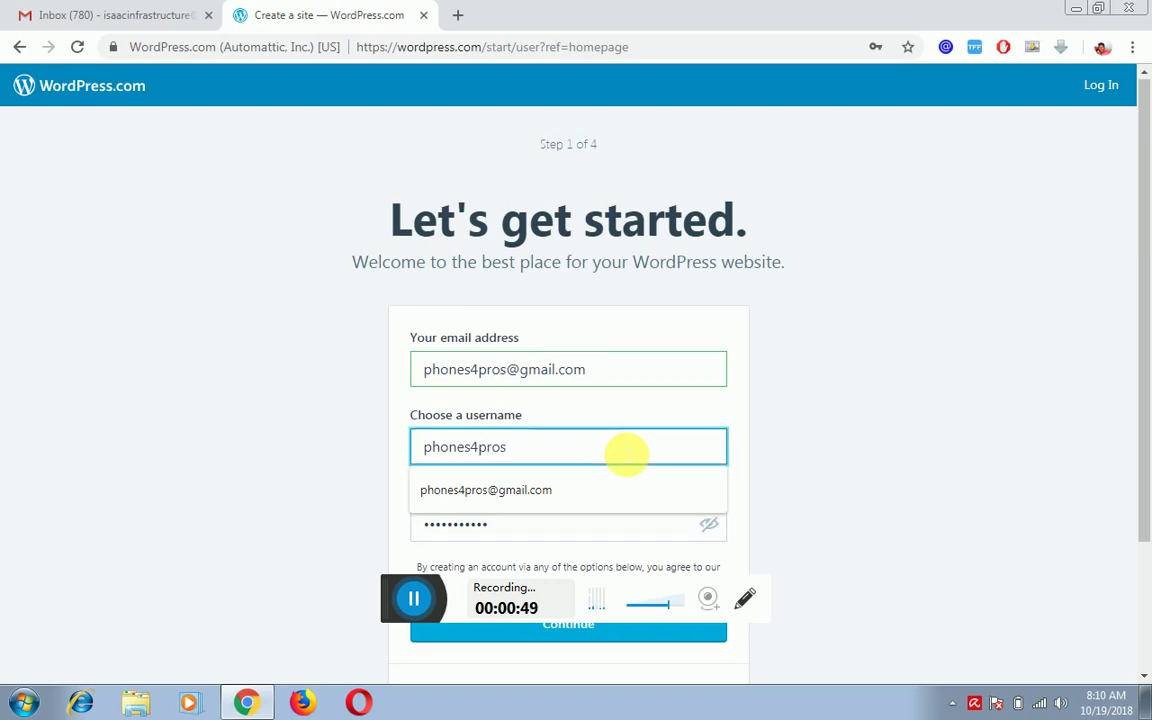
# Replace the prefilled password with the chosen account password and submit the sign-up form.
pyautogui.scroll(-1, 627, 452)
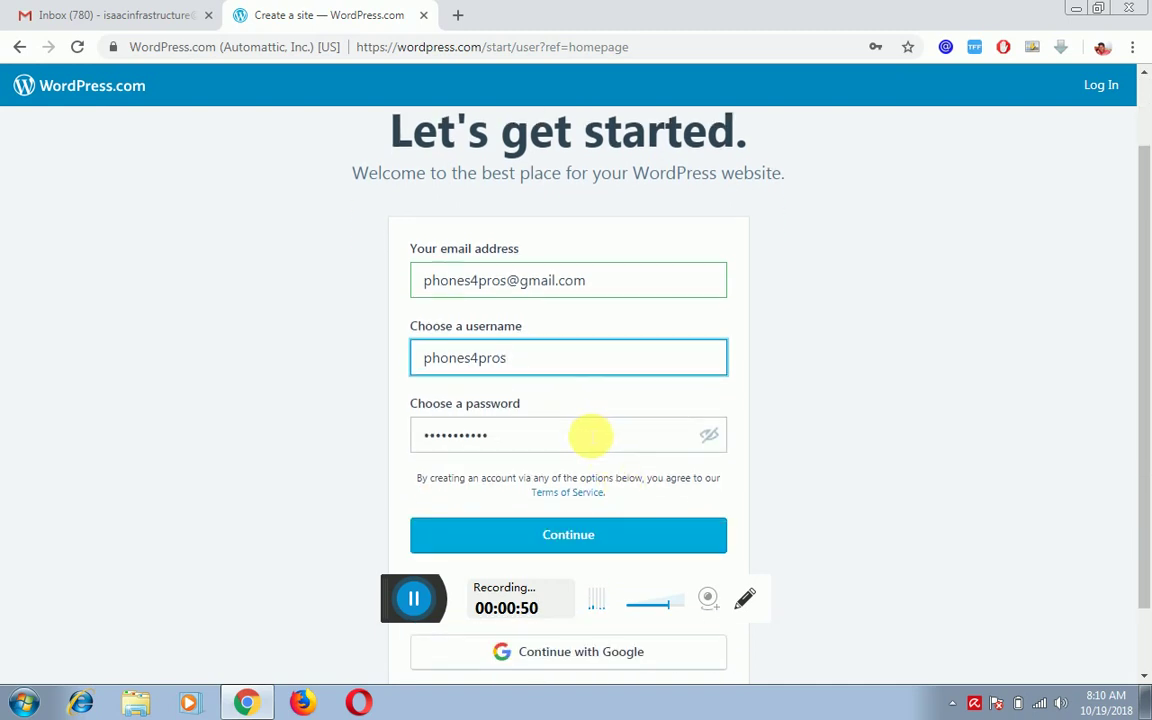
pyautogui.click(590, 436)
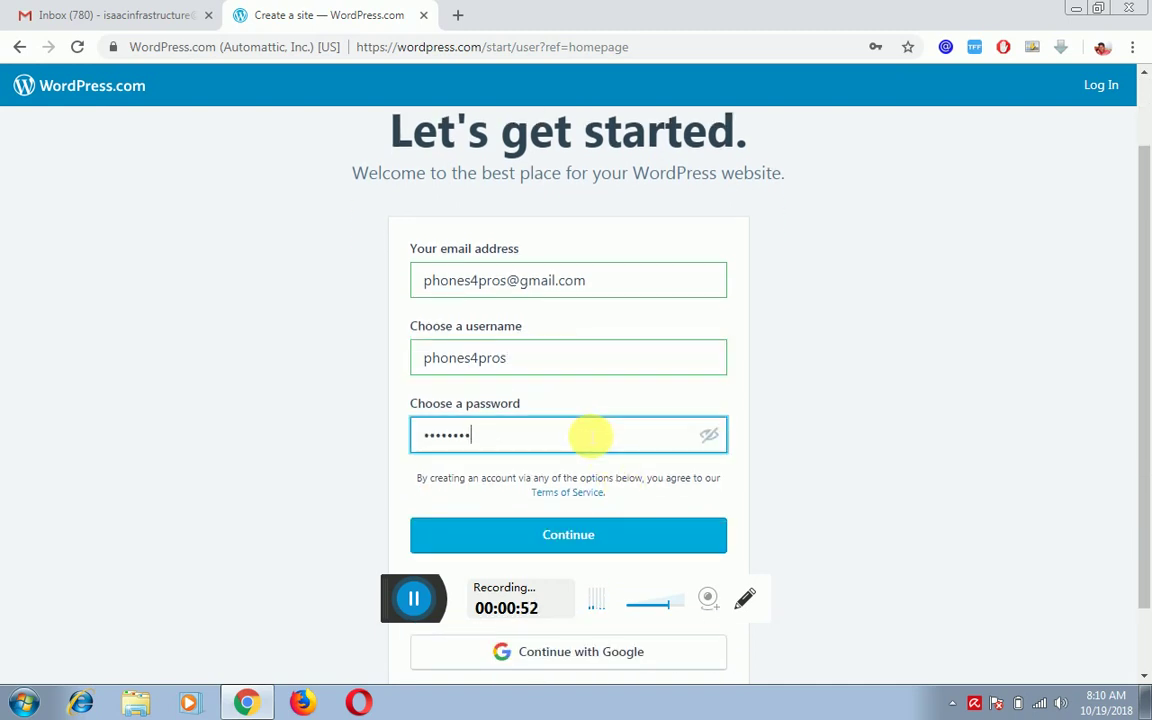
pyautogui.press('BackSpace')
pyautogui.press('BackSpace')
pyautogui.press('BackSpace')
pyautogui.press('BackSpace')
pyautogui.press('BackSpace')
pyautogui.press('BackSpace')
pyautogui.press('BackSpace')
pyautogui.press('BackSpace')
pyautogui.write('•••••')
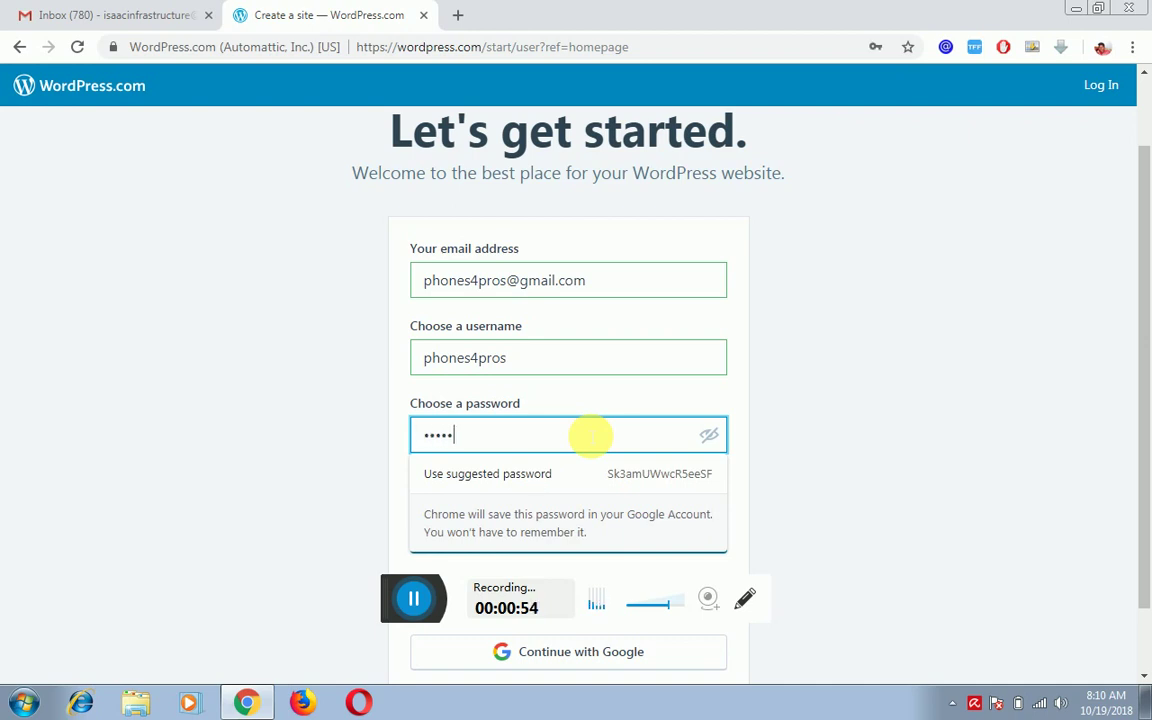
pyautogui.write('••')
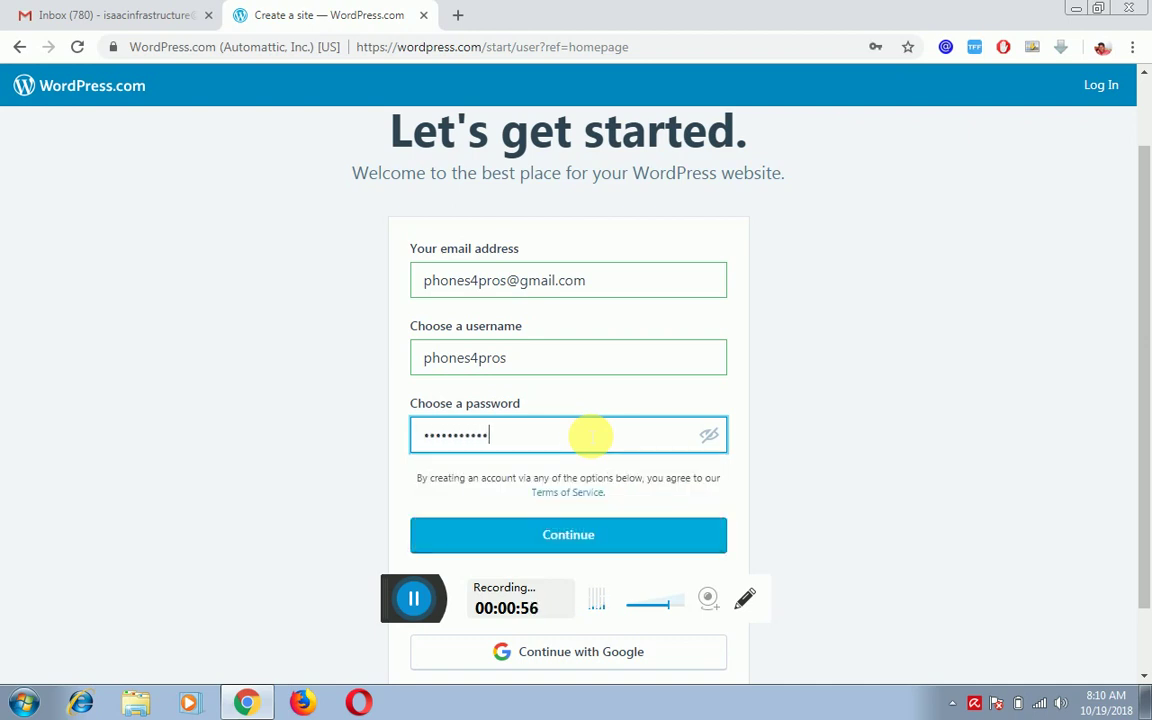
pyautogui.click(669, 537)
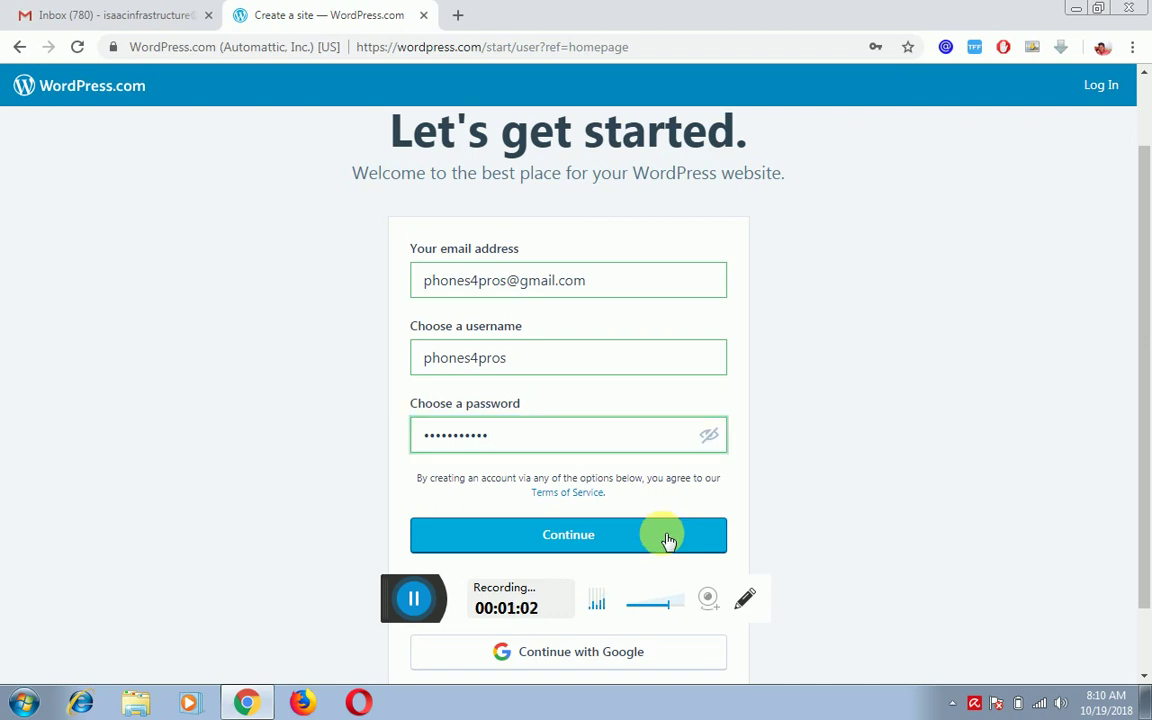
pyautogui.click(668, 538)
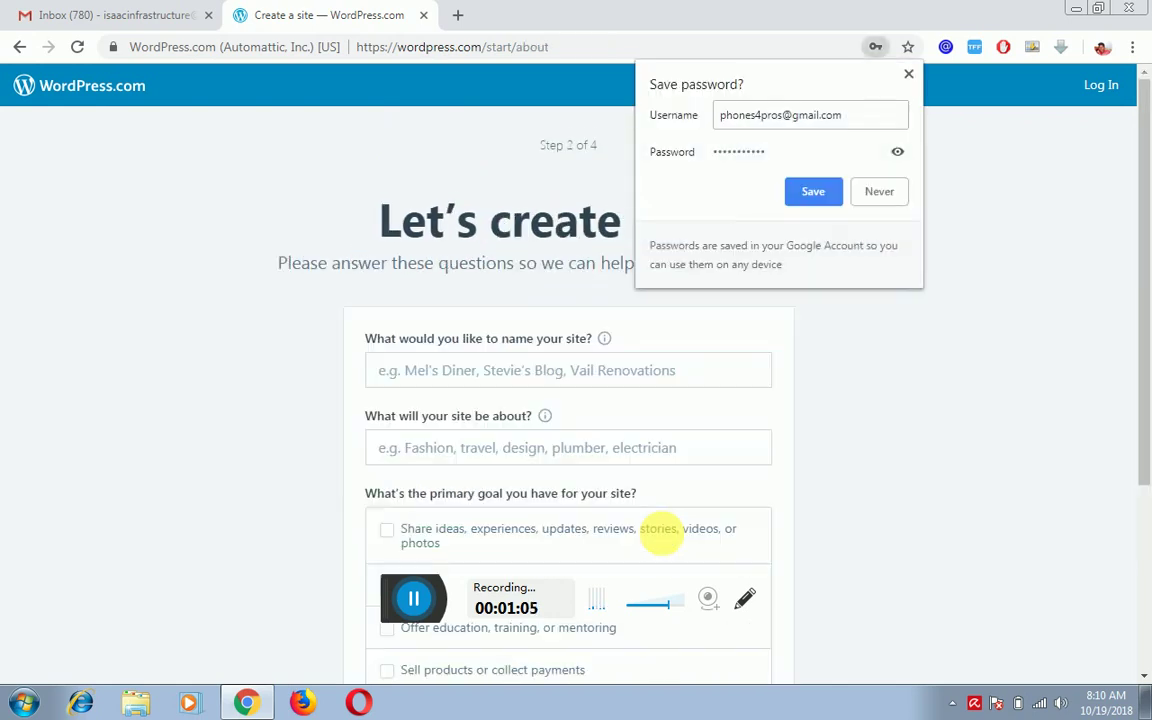
# Decline saving the password in the browser and name the site phones4pros.
pyautogui.click(880, 192)
pyautogui.click(460, 369)
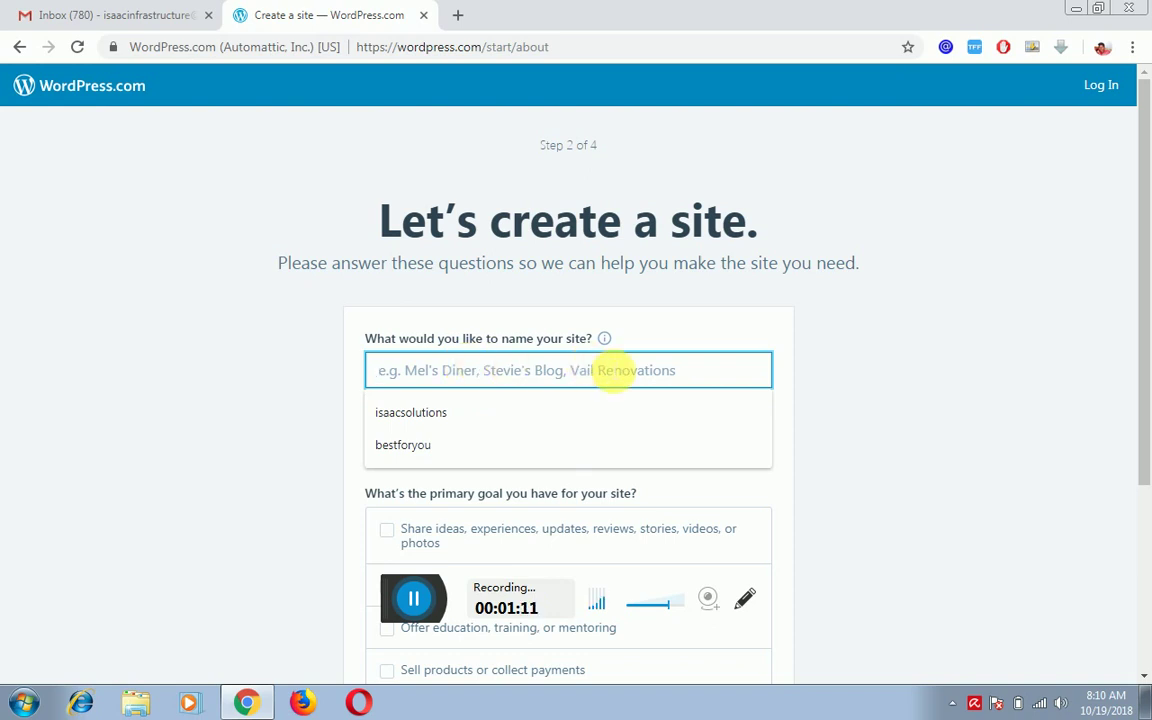
pyautogui.write('phones4pros')
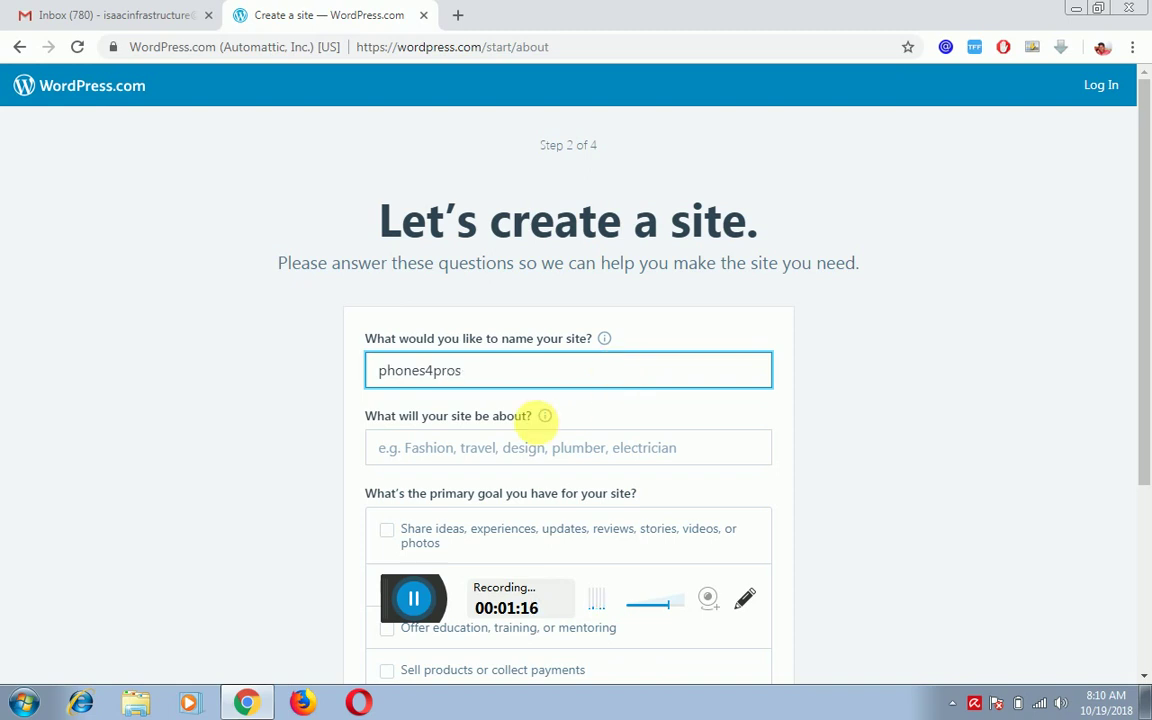
# Set what the site will be about to the suggested topic Technology.
pyautogui.scroll(-1, 540, 440)
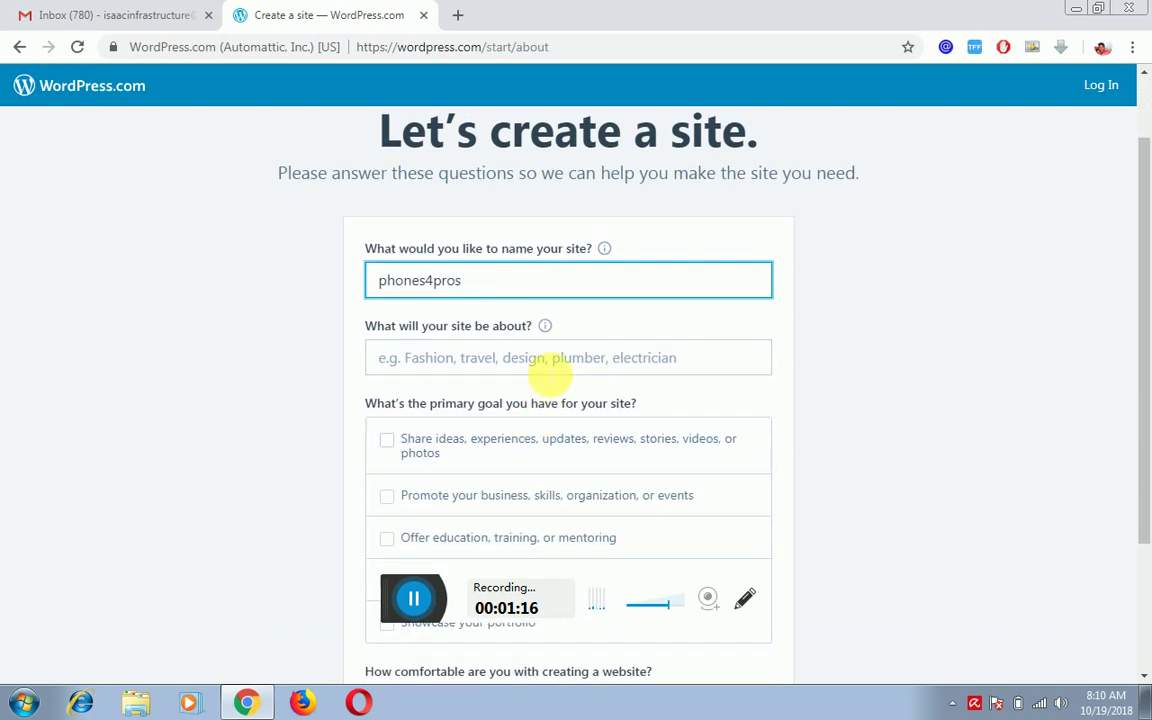
pyautogui.click(548, 373)
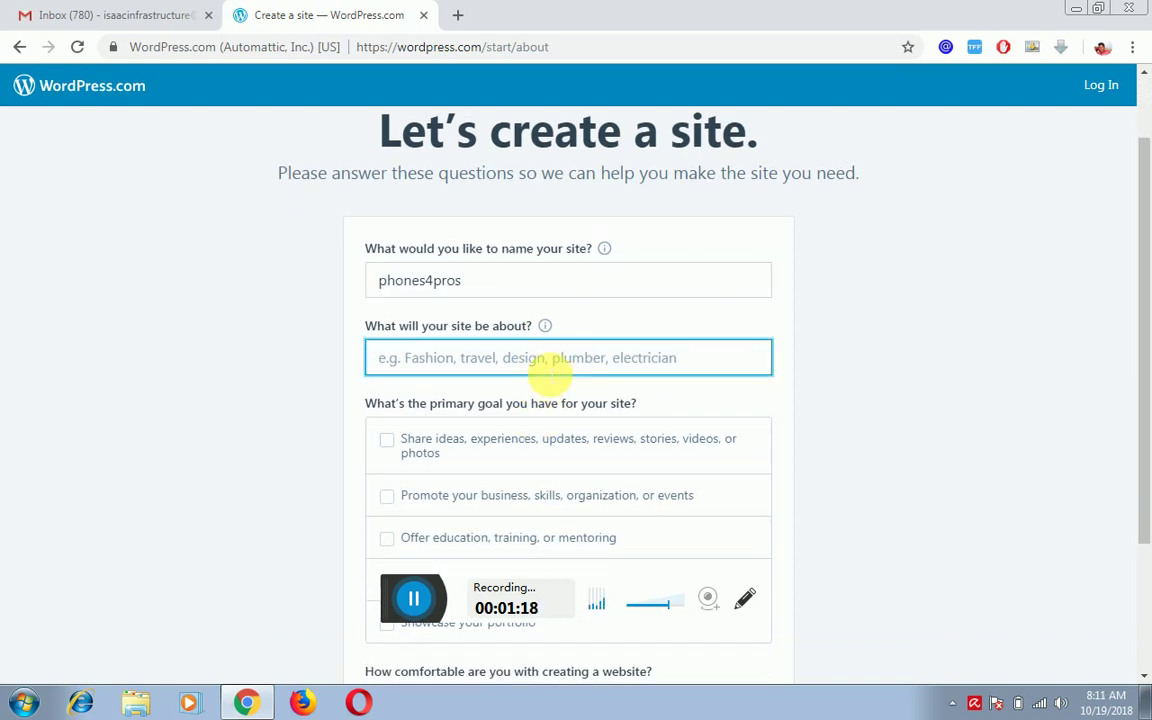
pyautogui.write('techni')
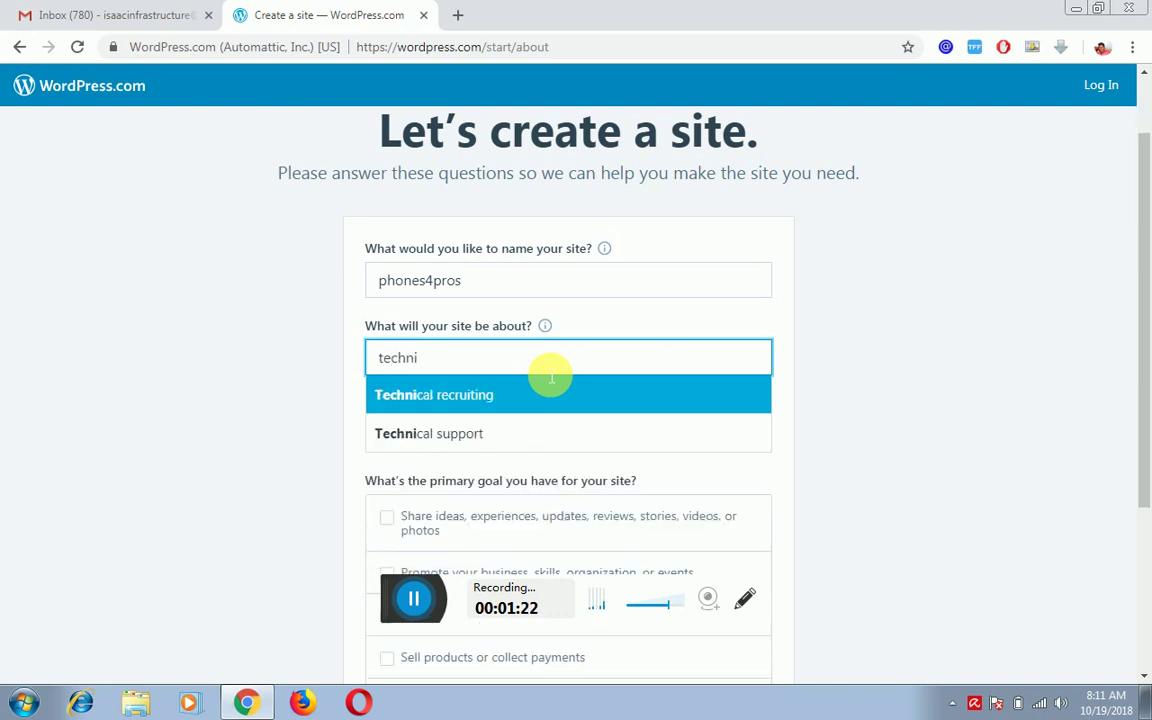
pyautogui.press('BackSpace')
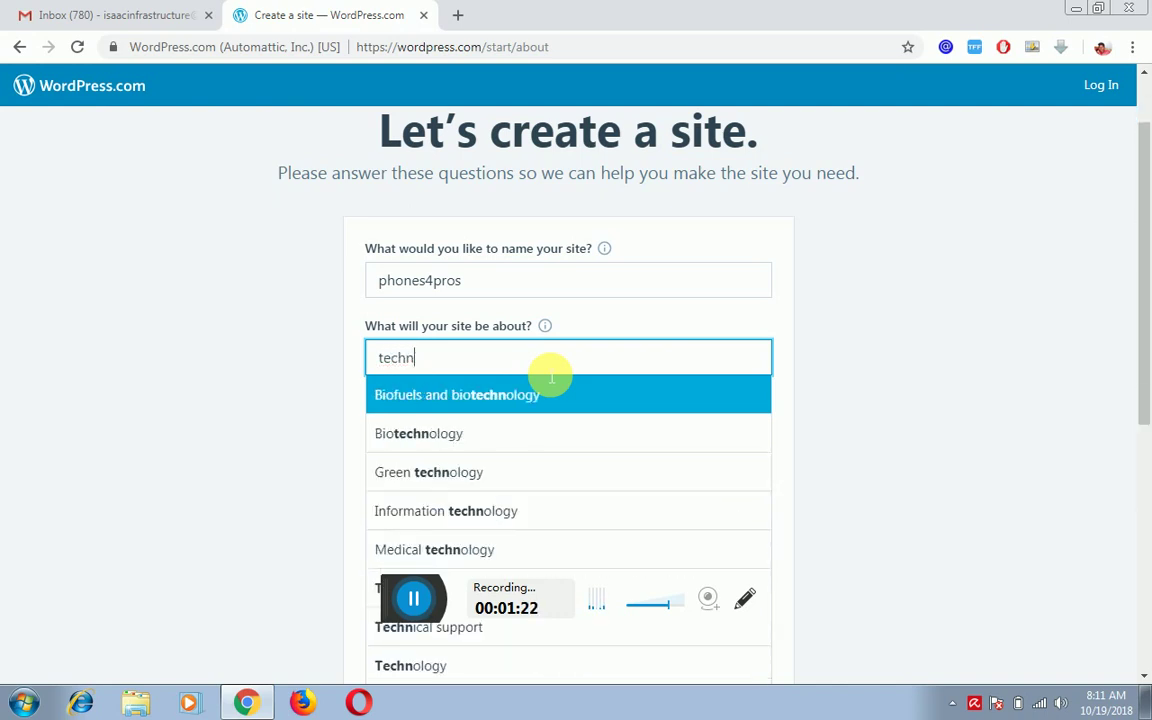
pyautogui.write('ol')
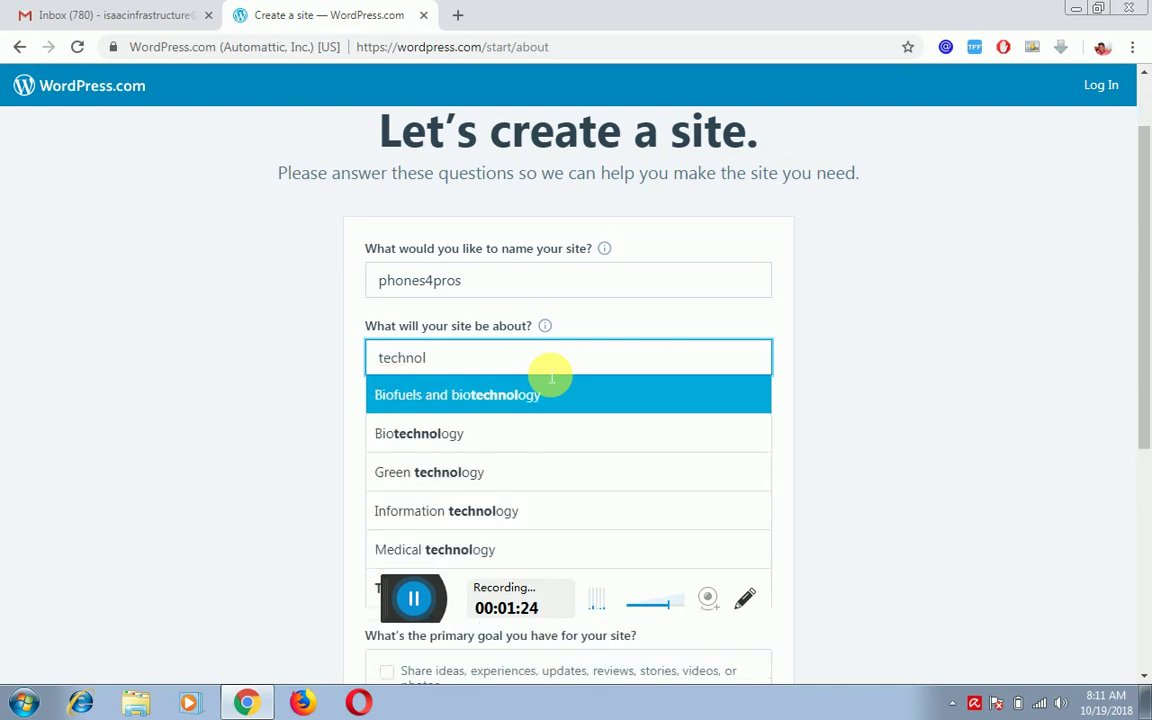
pyautogui.write('ogy')
pyautogui.scroll(-2, 551, 378)
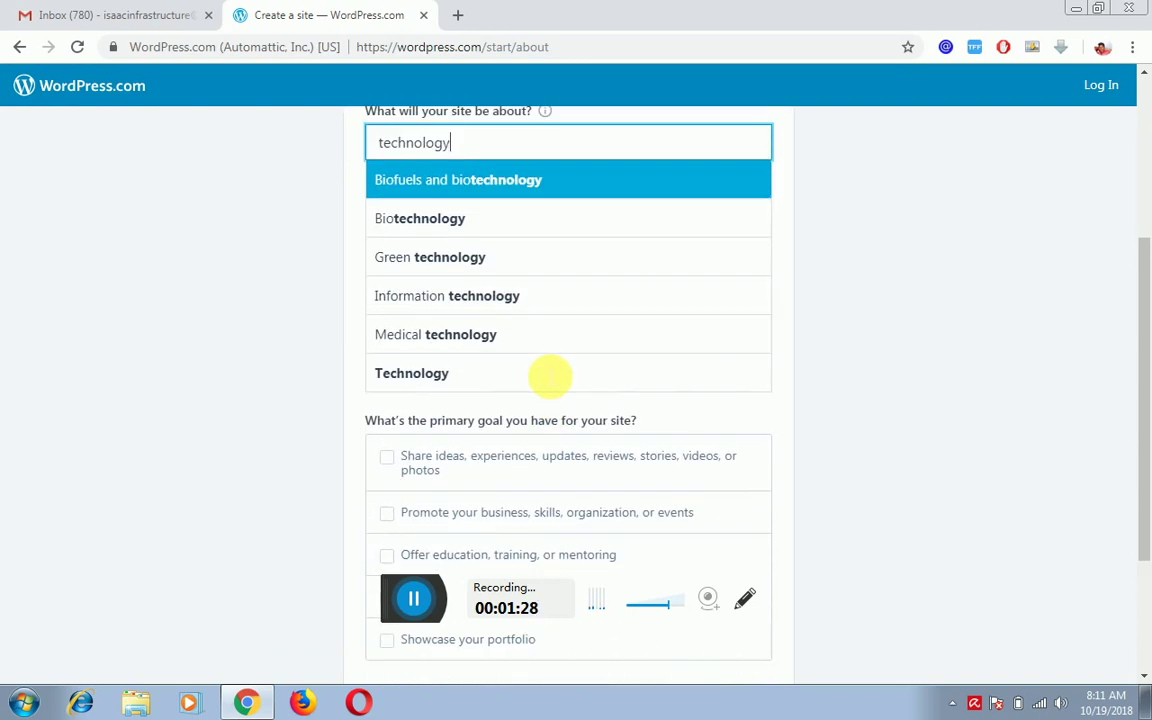
pyautogui.scroll(3, 548, 373)
pyautogui.scroll(-2, 504, 550)
pyautogui.click(483, 510)
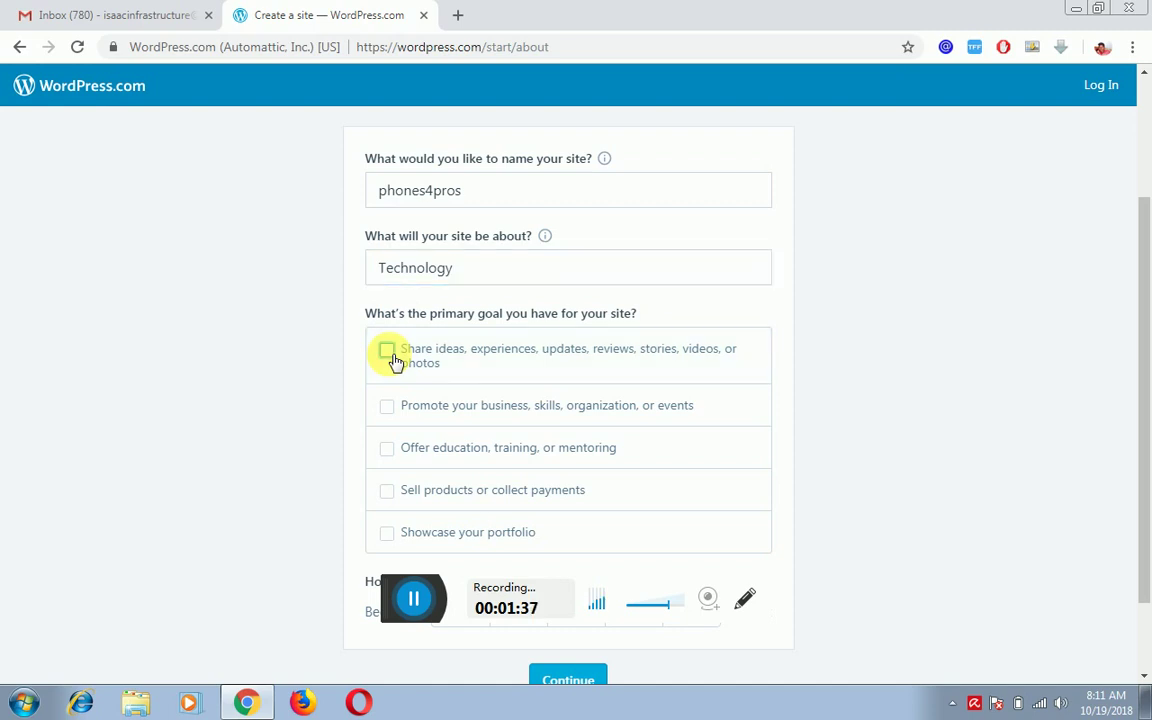
# Choose sharing ideas, experiences and updates as the primary goal, rate website-creation comfort as 3, and continue.
pyautogui.click(393, 359)
pyautogui.scroll(-1, 740, 435)
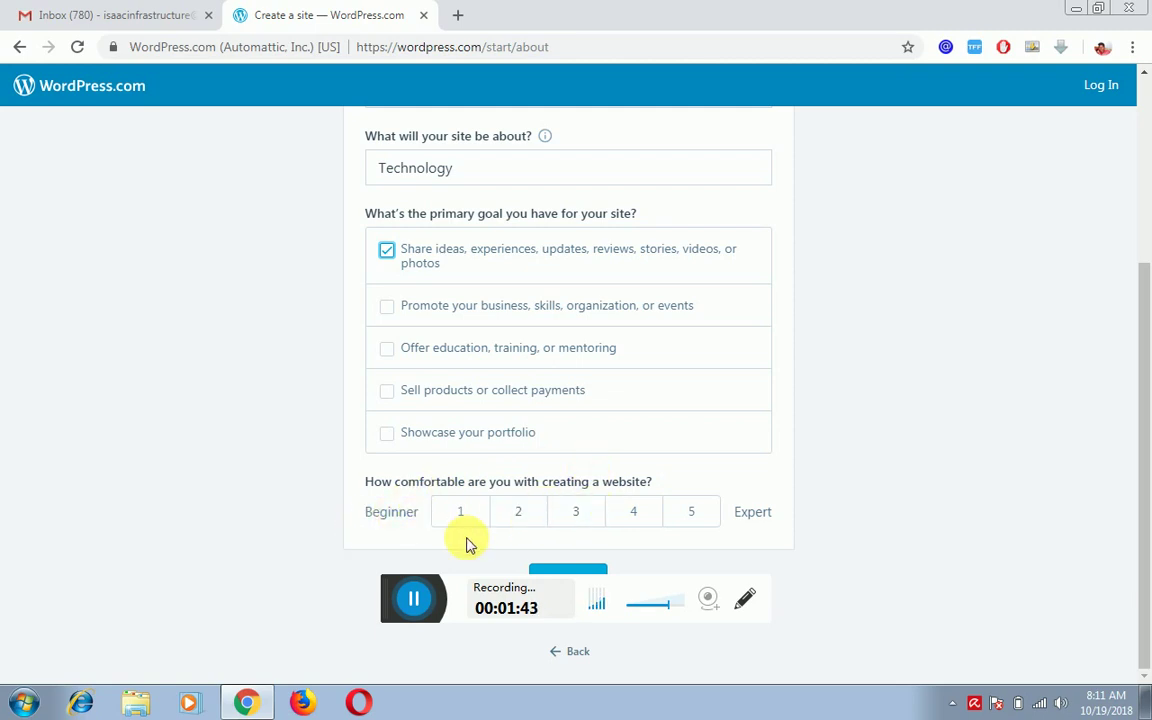
pyautogui.click(587, 528)
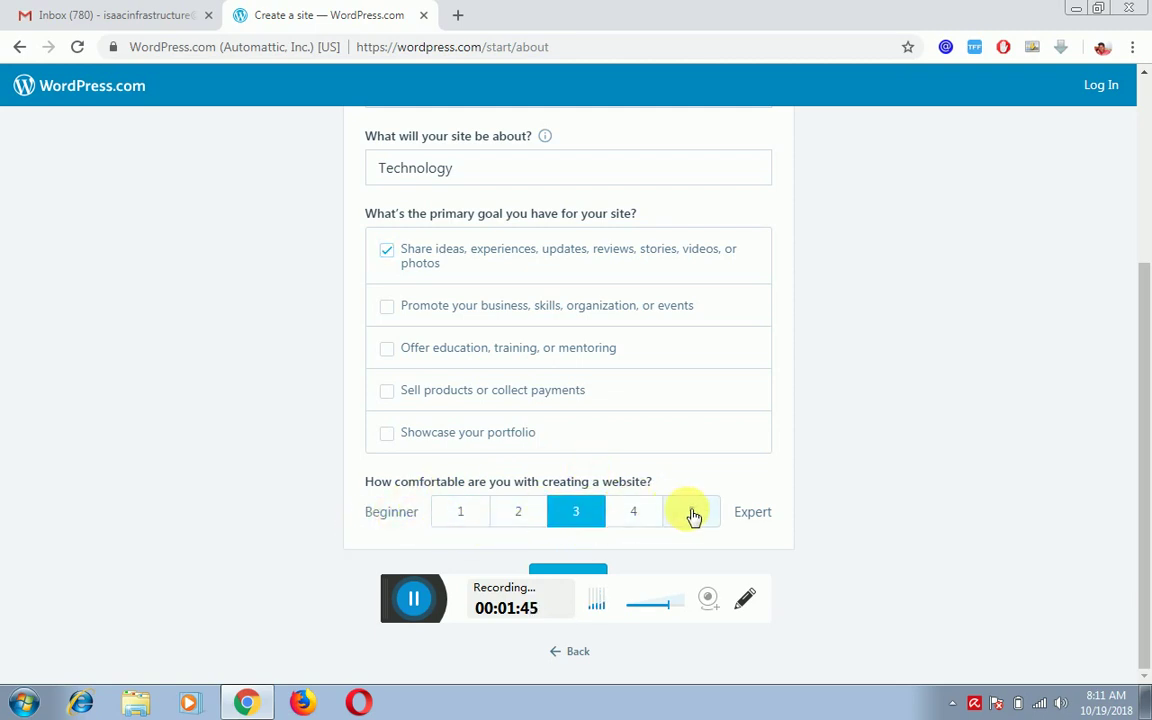
pyautogui.click(563, 578)
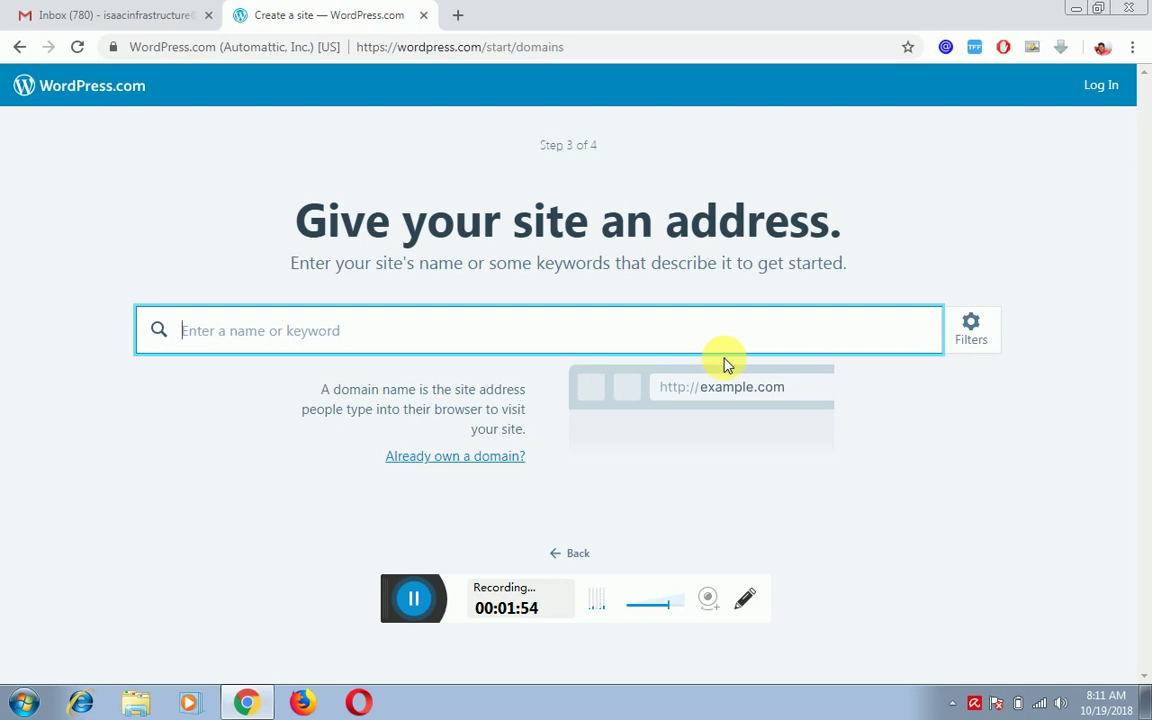
# Select a site address from a search for phones4pros and start with the Free plan.
pyautogui.write('phones4pros')
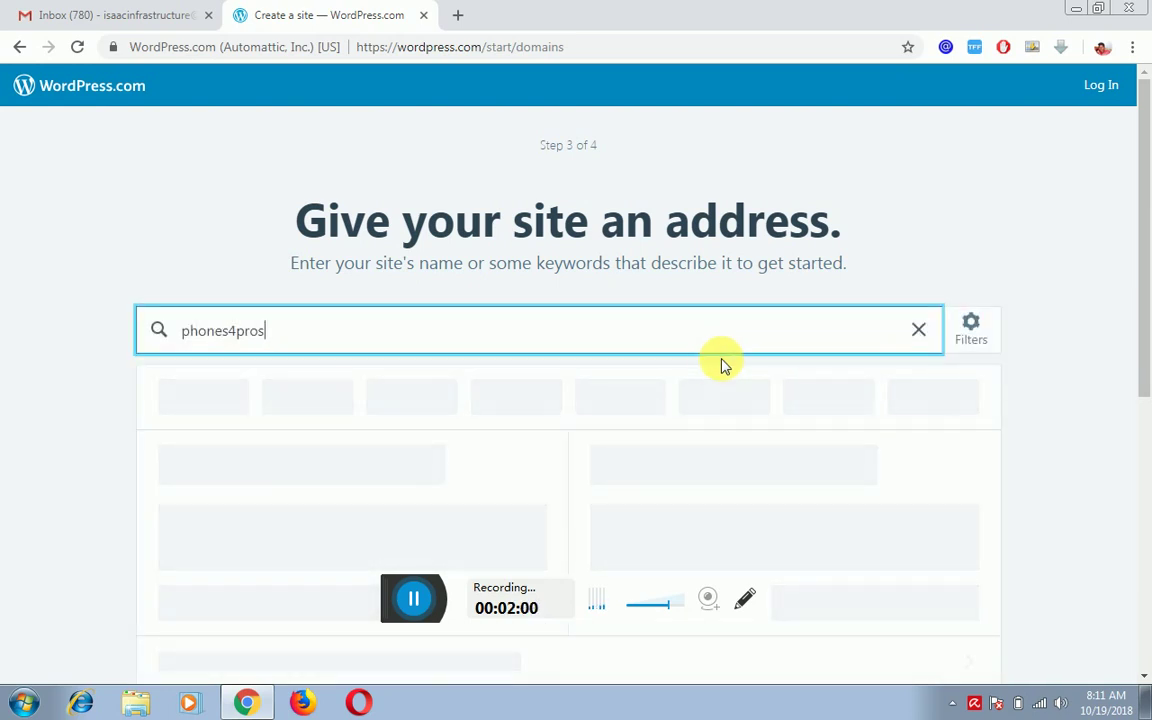
pyautogui.scroll(-2, 700, 380)
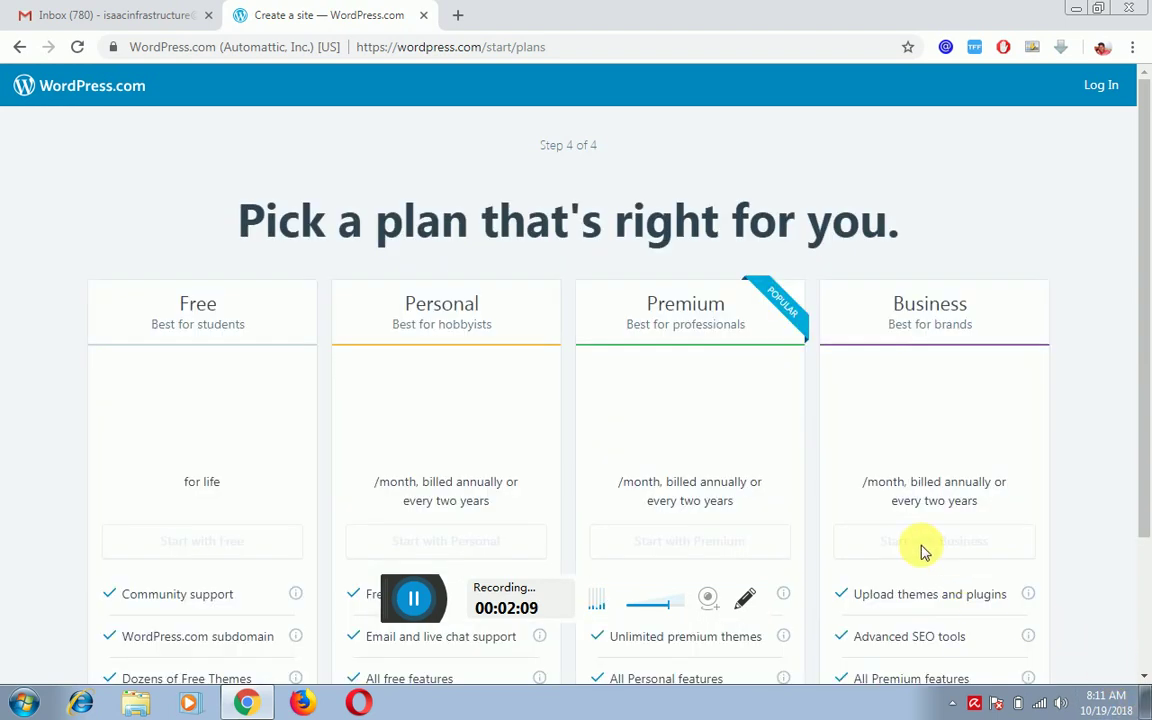
pyautogui.scroll(-2, 386, 404)
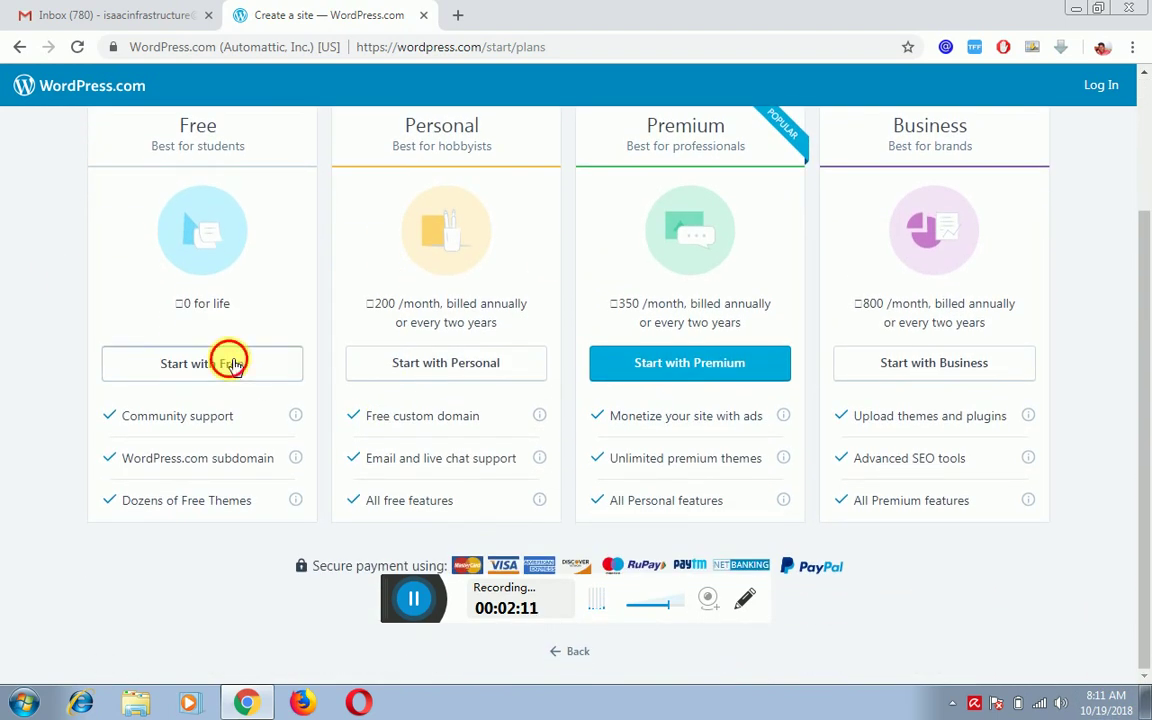
pyautogui.click(233, 364)
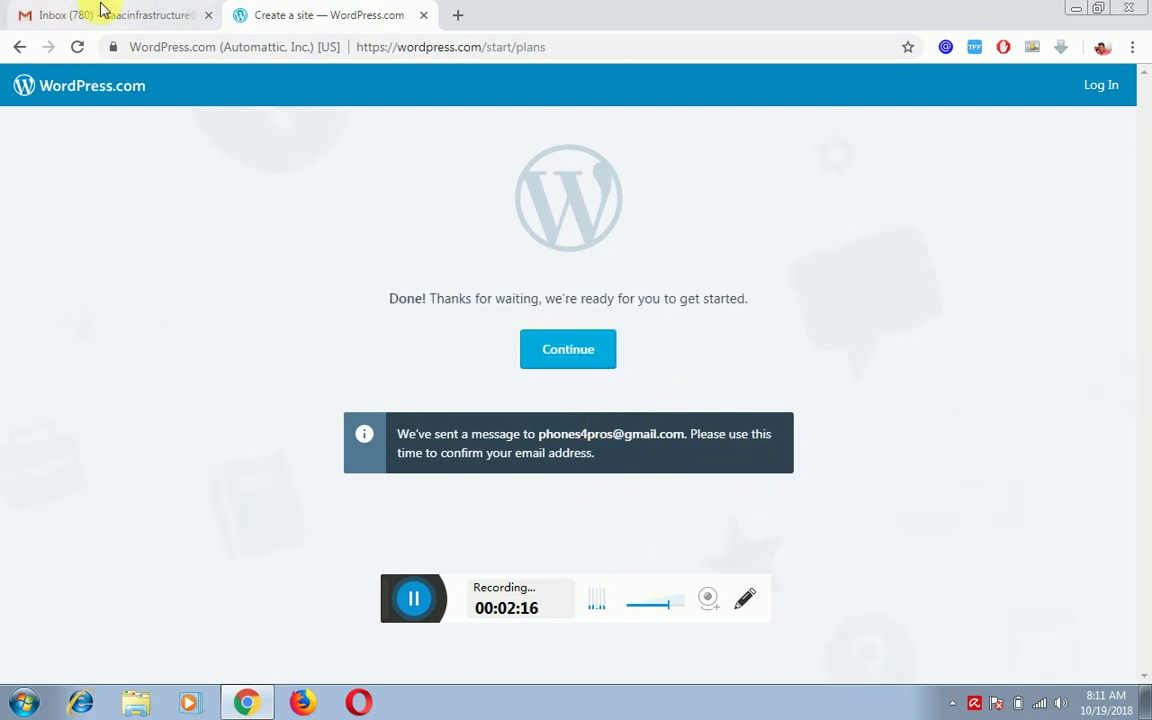
# Switch to Gmail and sign in to the phones4pros account used for the sign-up, entering its account password.
pyautogui.click(145, 19)
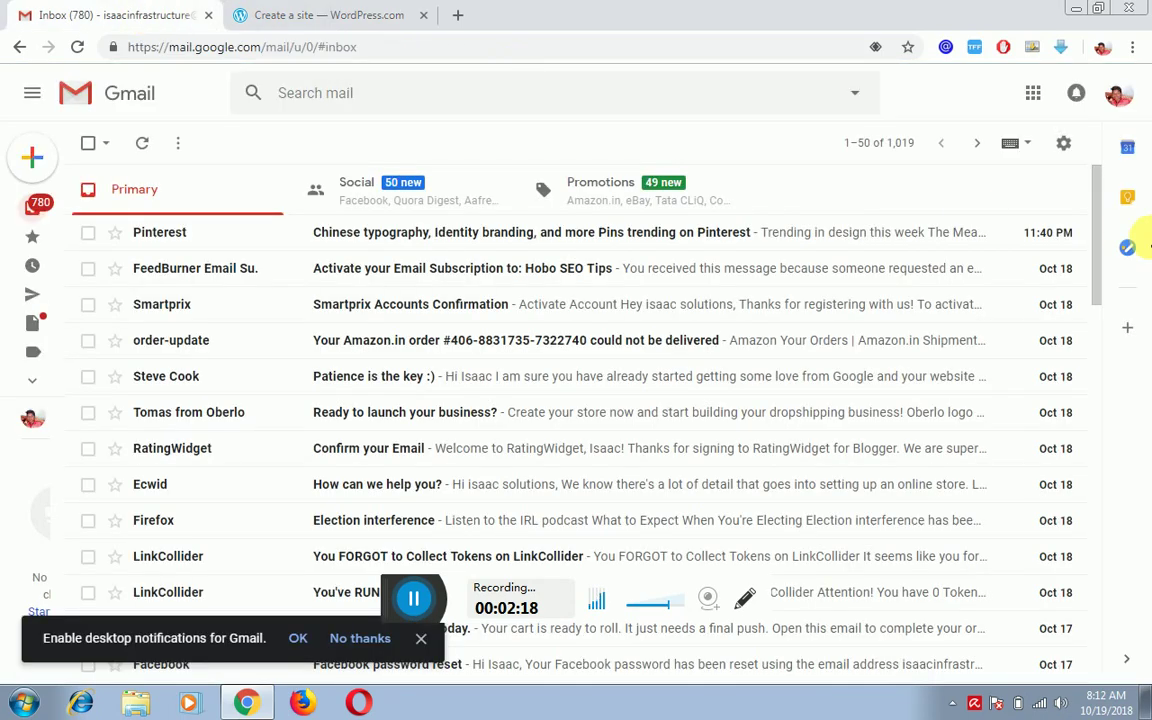
pyautogui.click(1138, 94)
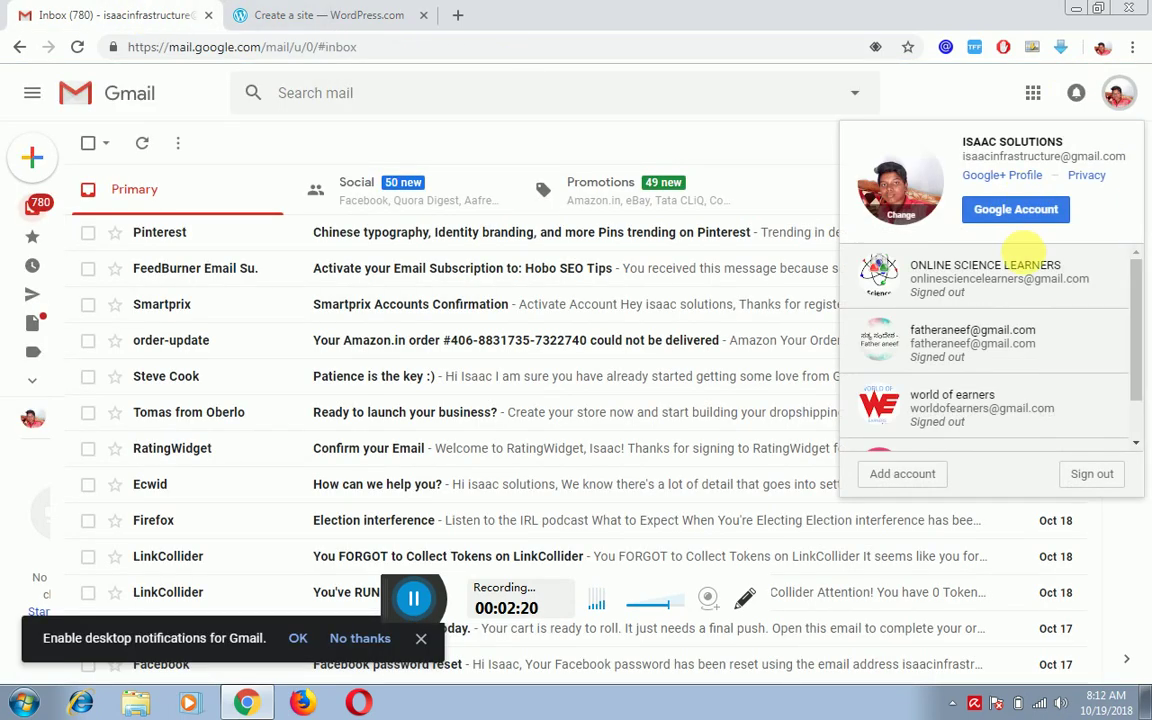
pyautogui.scroll(-2, 1003, 368)
pyautogui.moveTo(998, 435)
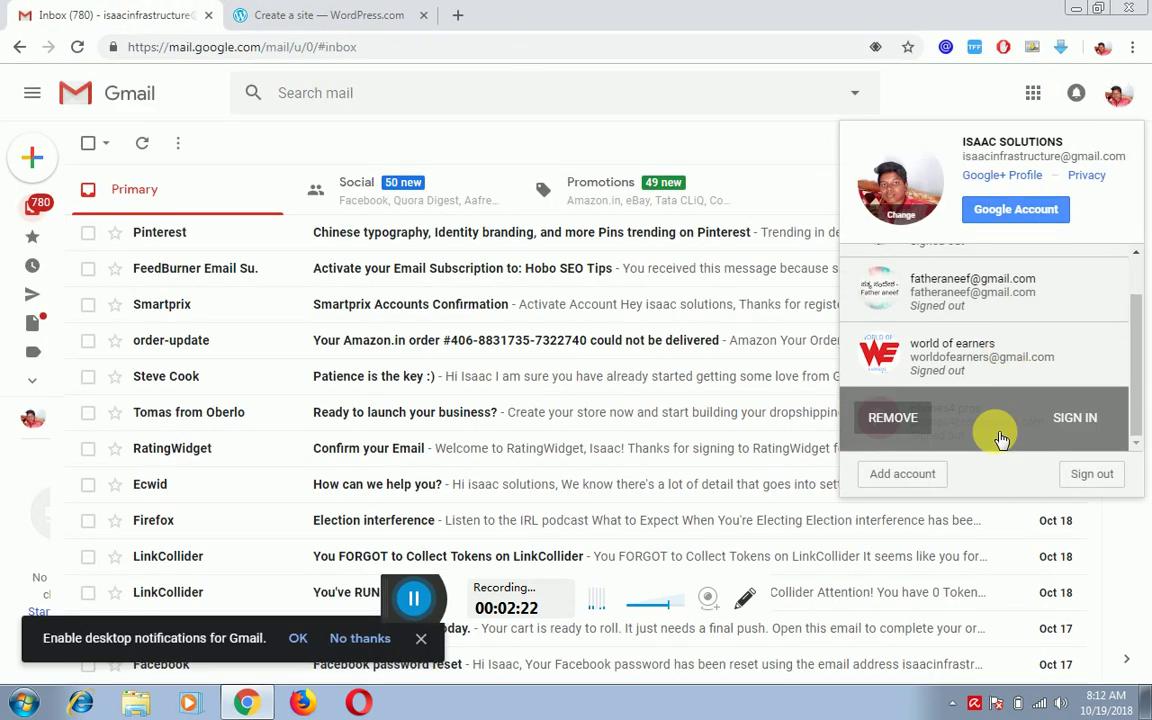
pyautogui.click(1078, 418)
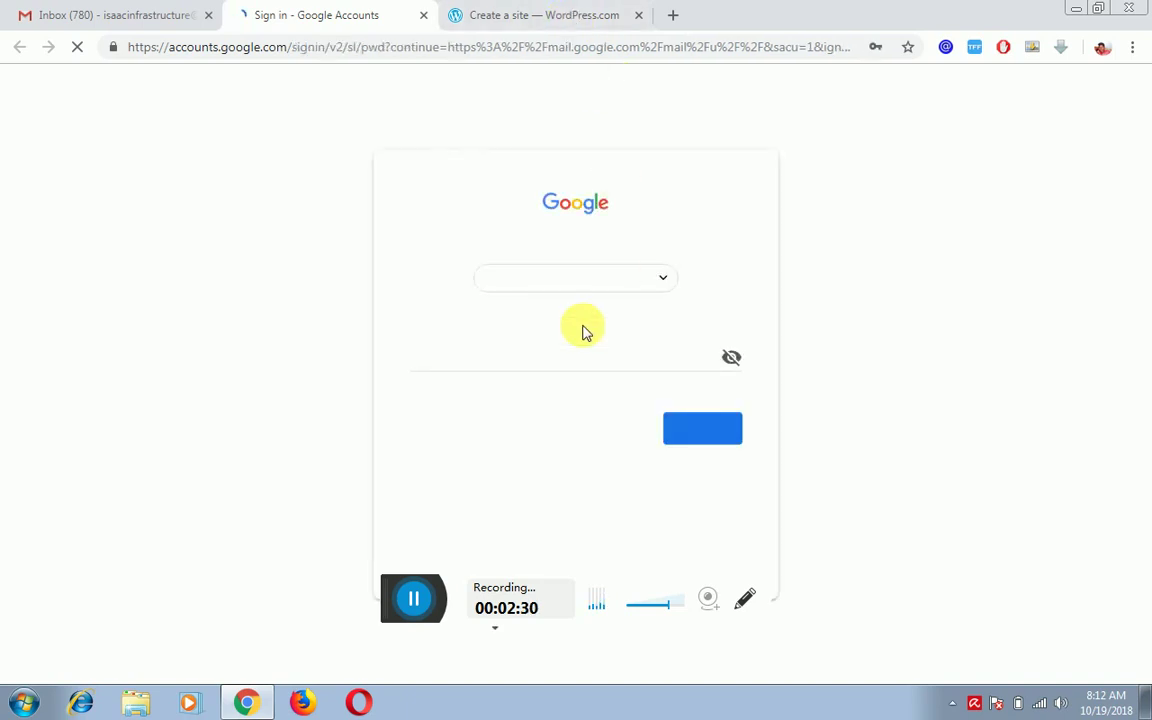
pyautogui.click(545, 364)
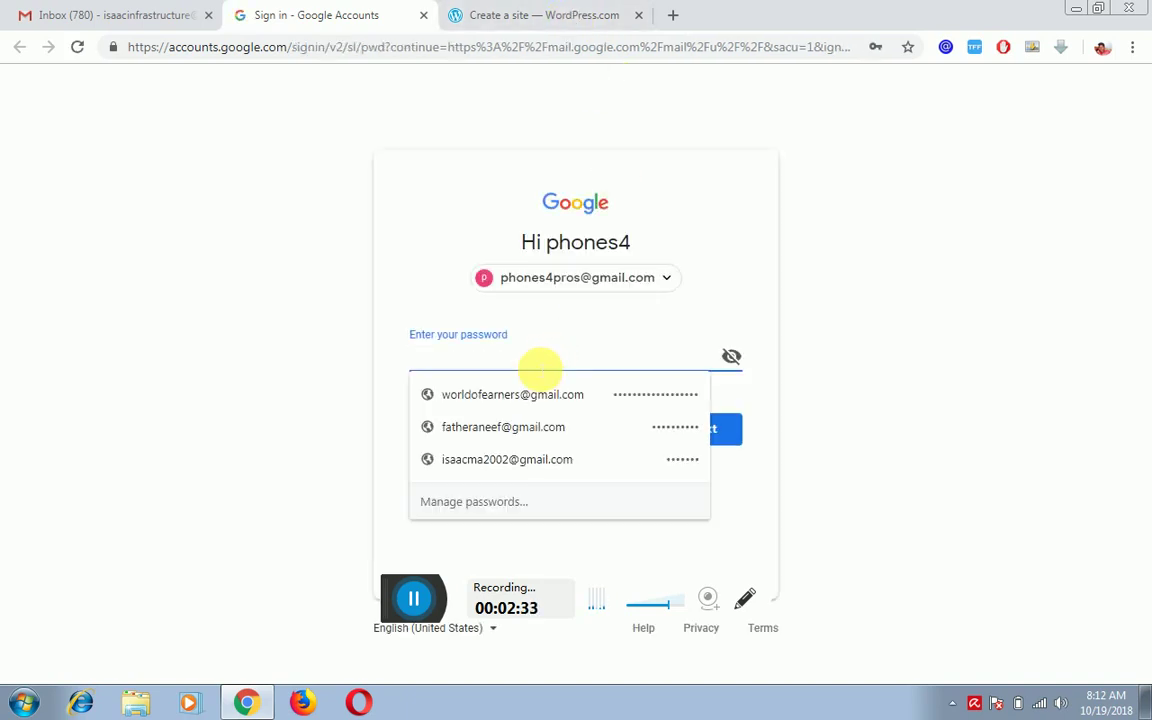
pyautogui.write('•••')
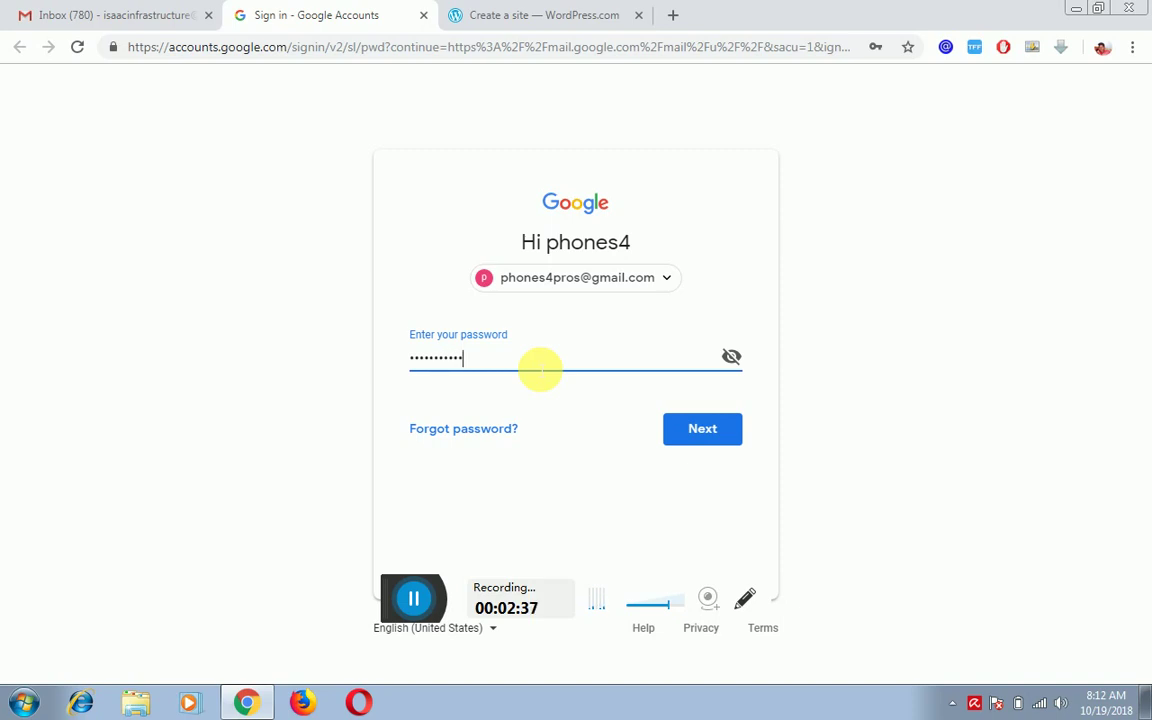
pyautogui.click(682, 430)
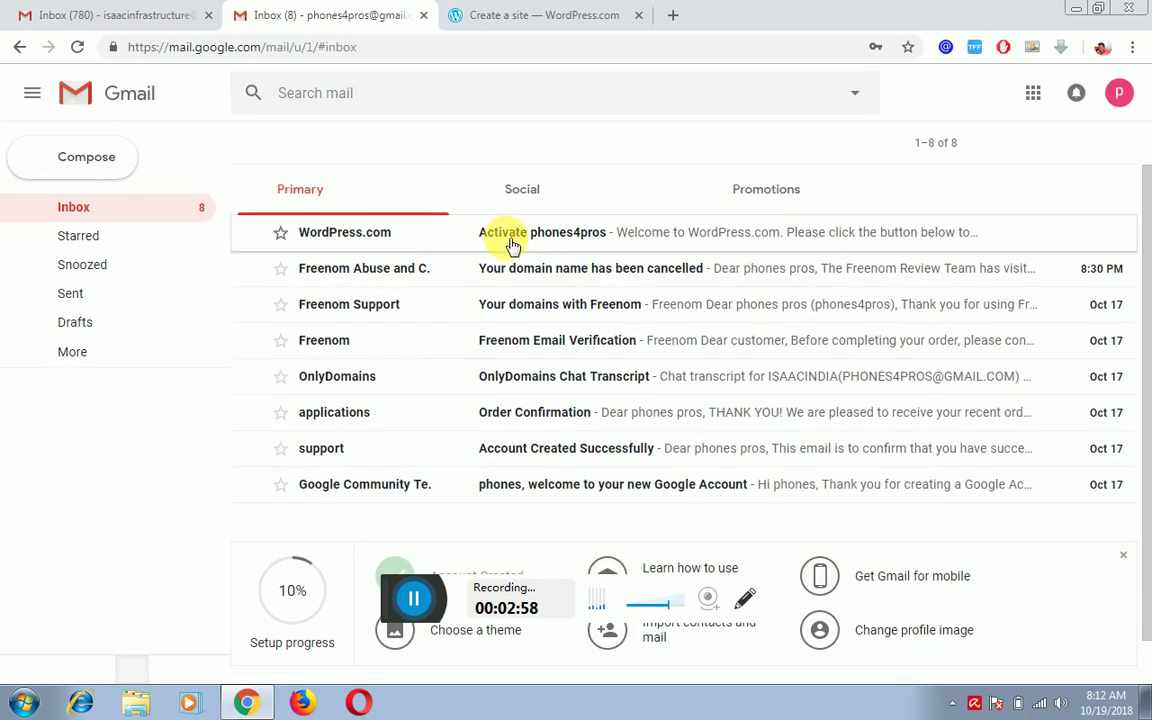
# Open the WordPress.com email "Activate phones4pros" and confirm the email address to activate the account.
pyautogui.click(511, 245)
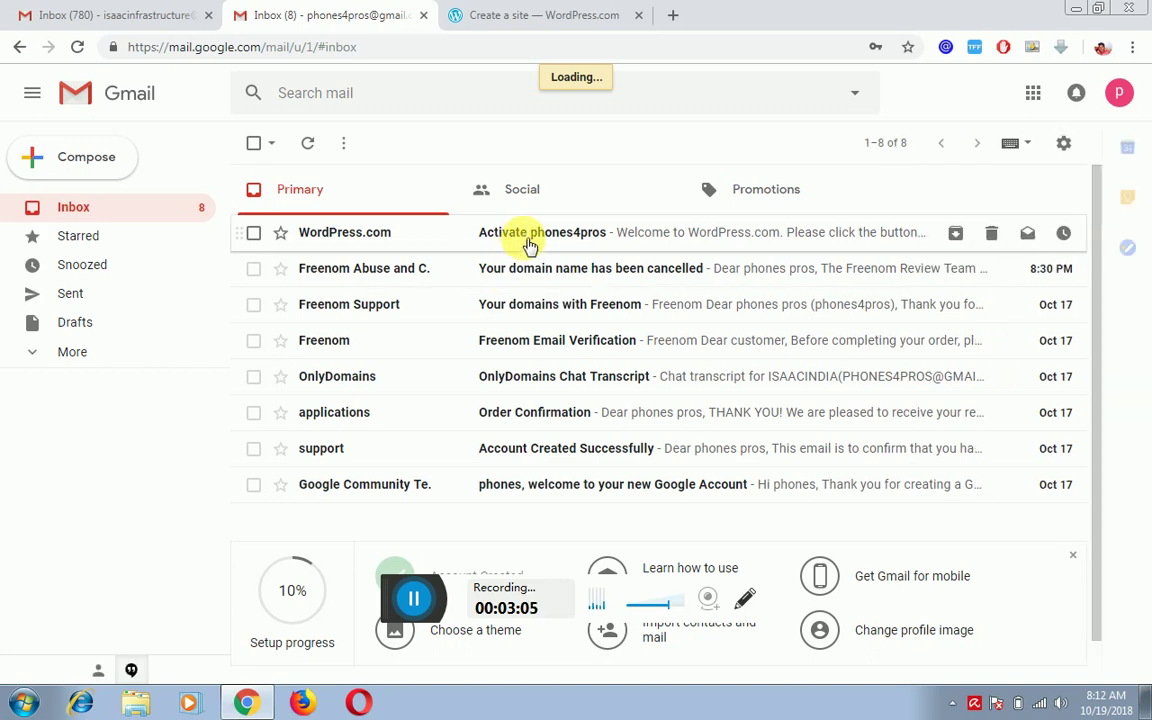
pyautogui.click(536, 232)
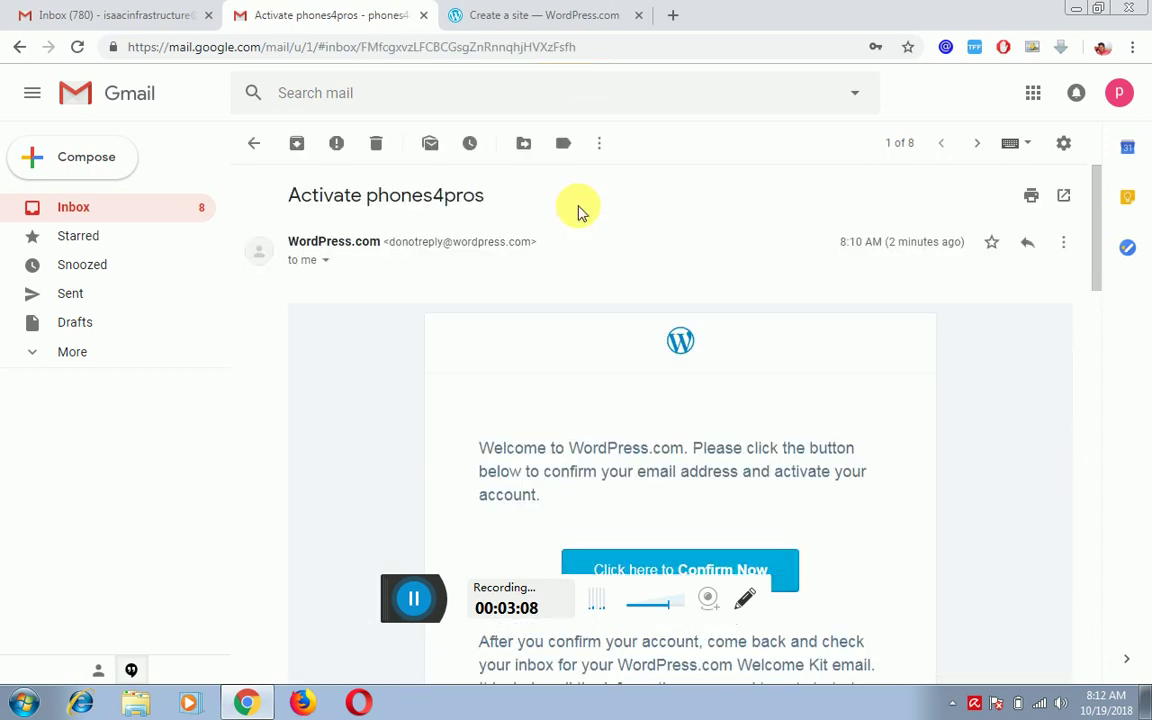
pyautogui.scroll(-3, 815, 455)
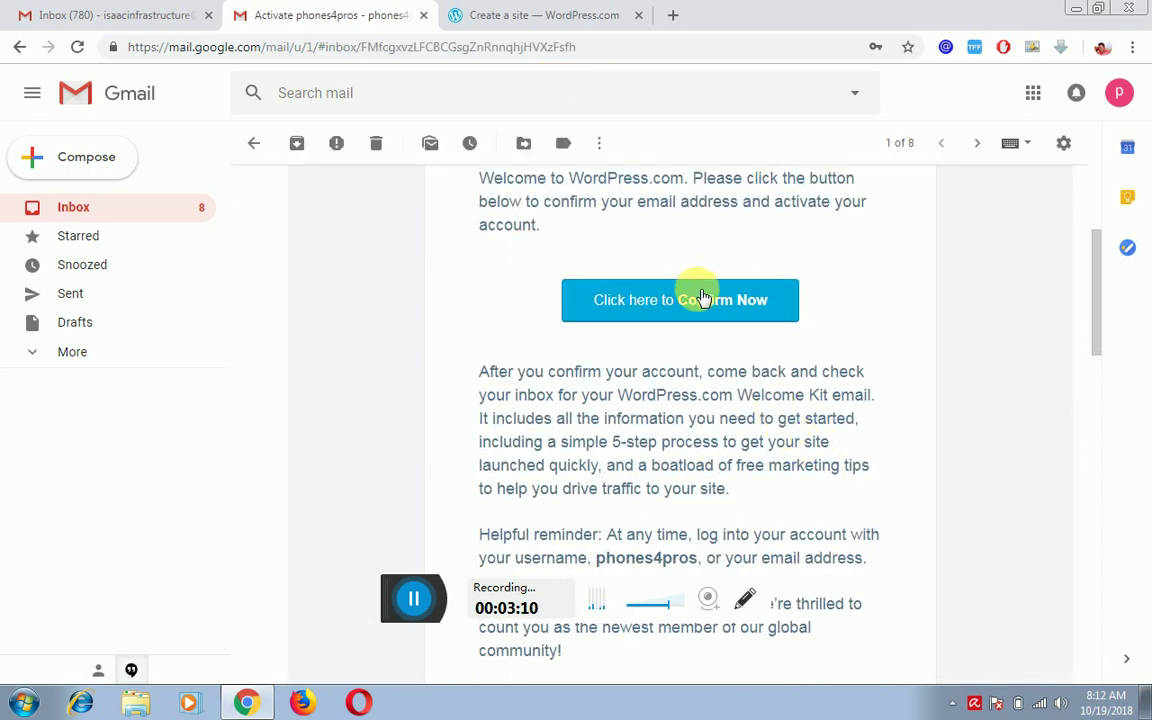
pyautogui.click(702, 299)
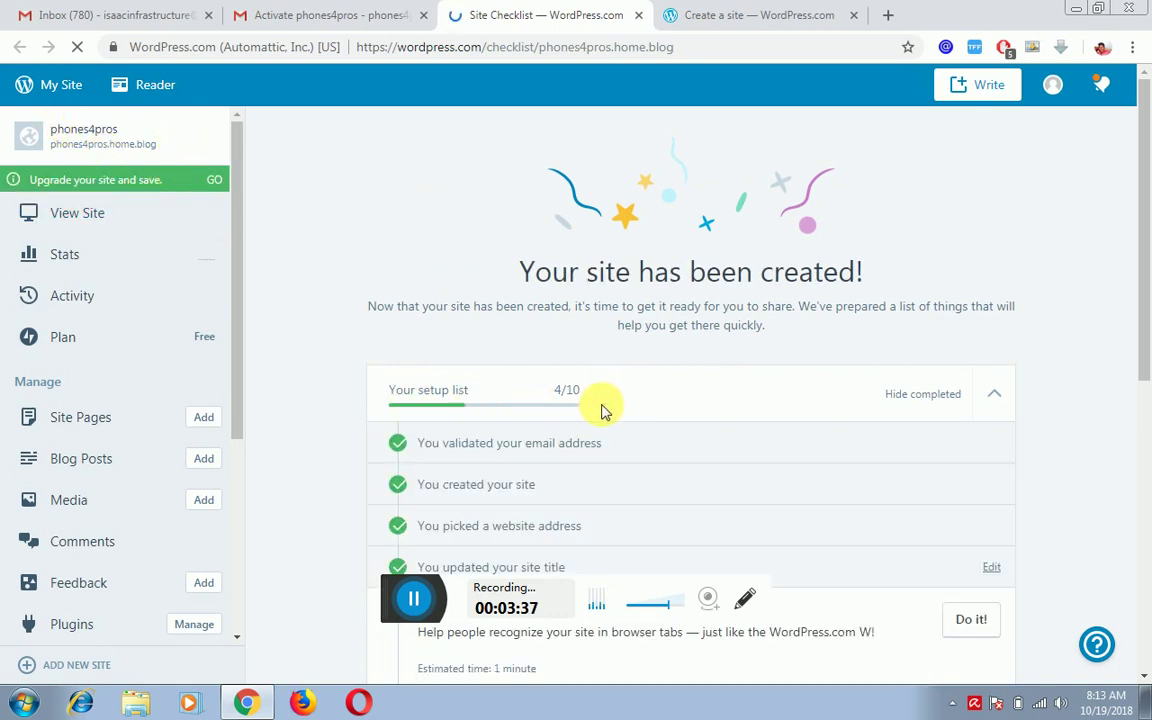
# Review the completed and remaining tasks in the new site's setup list.
pyautogui.scroll(-4, 603, 410)
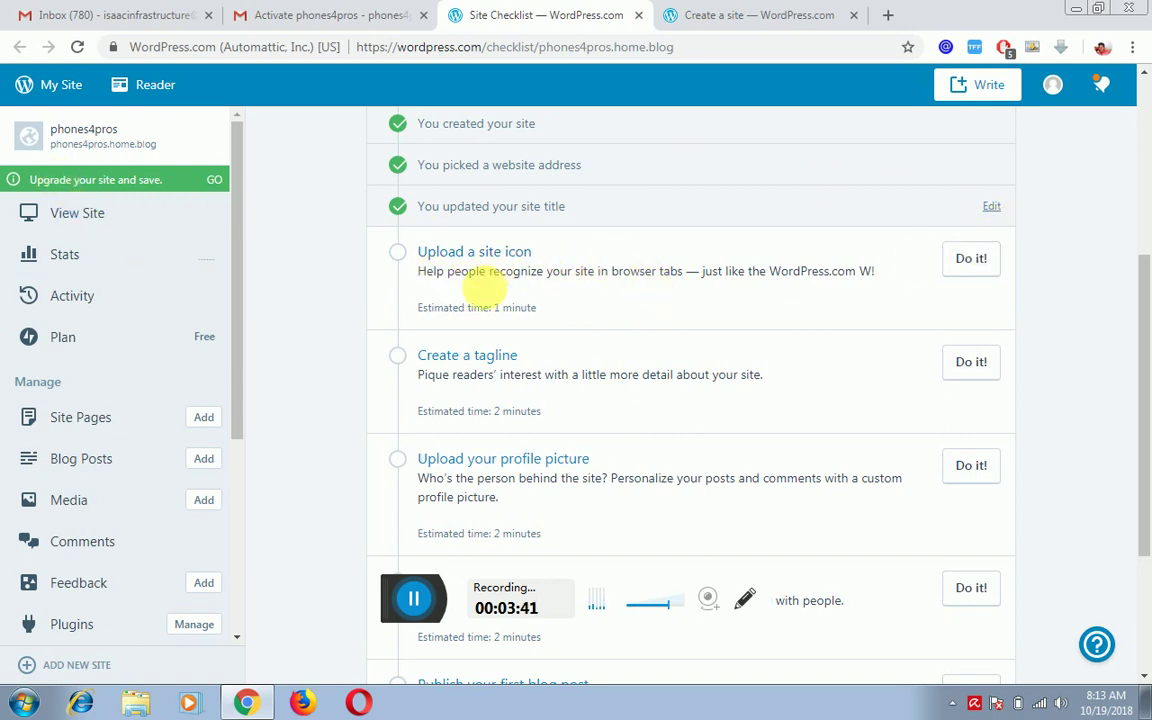
pyautogui.scroll(-2, 663, 386)
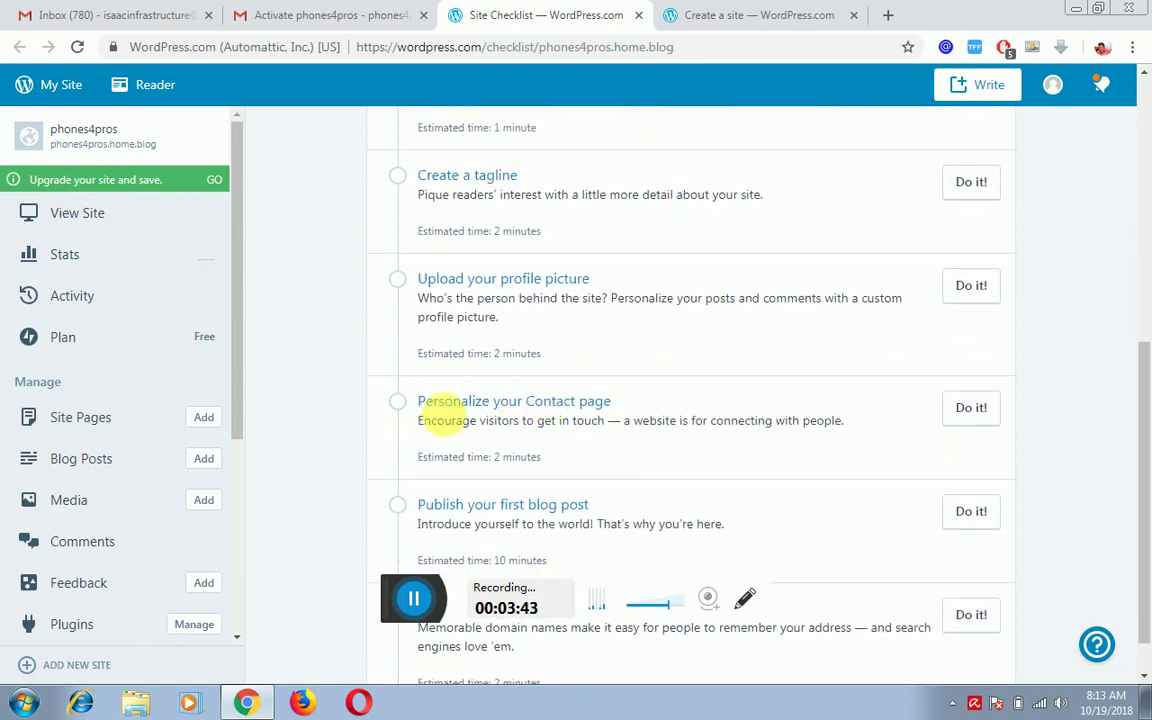
pyautogui.scroll(-1, 586, 374)
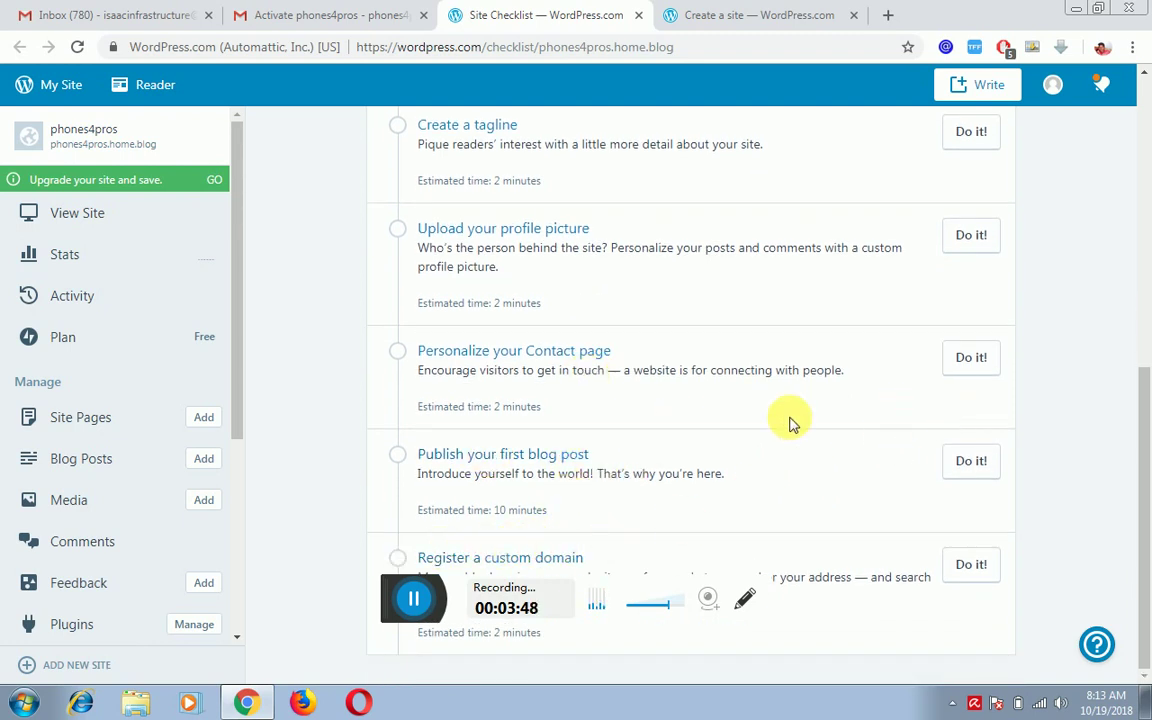
pyautogui.scroll(5, 737, 390)
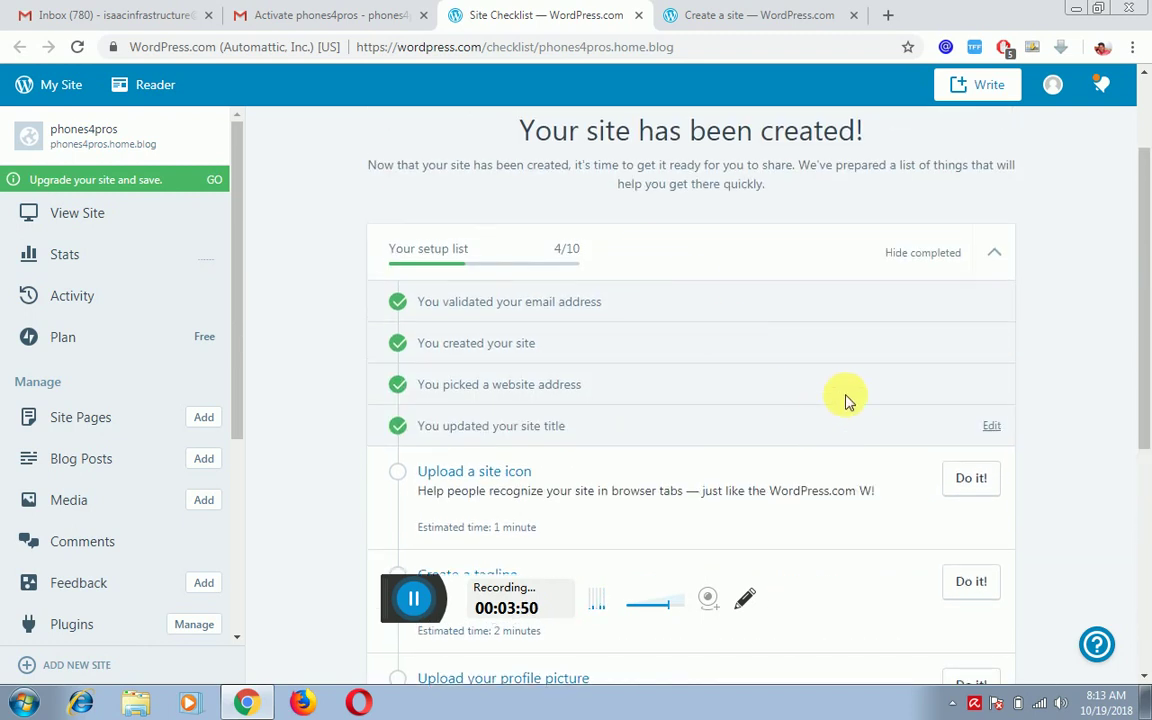
pyautogui.scroll(-1, 831, 411)
pyautogui.scroll(2, 746, 342)
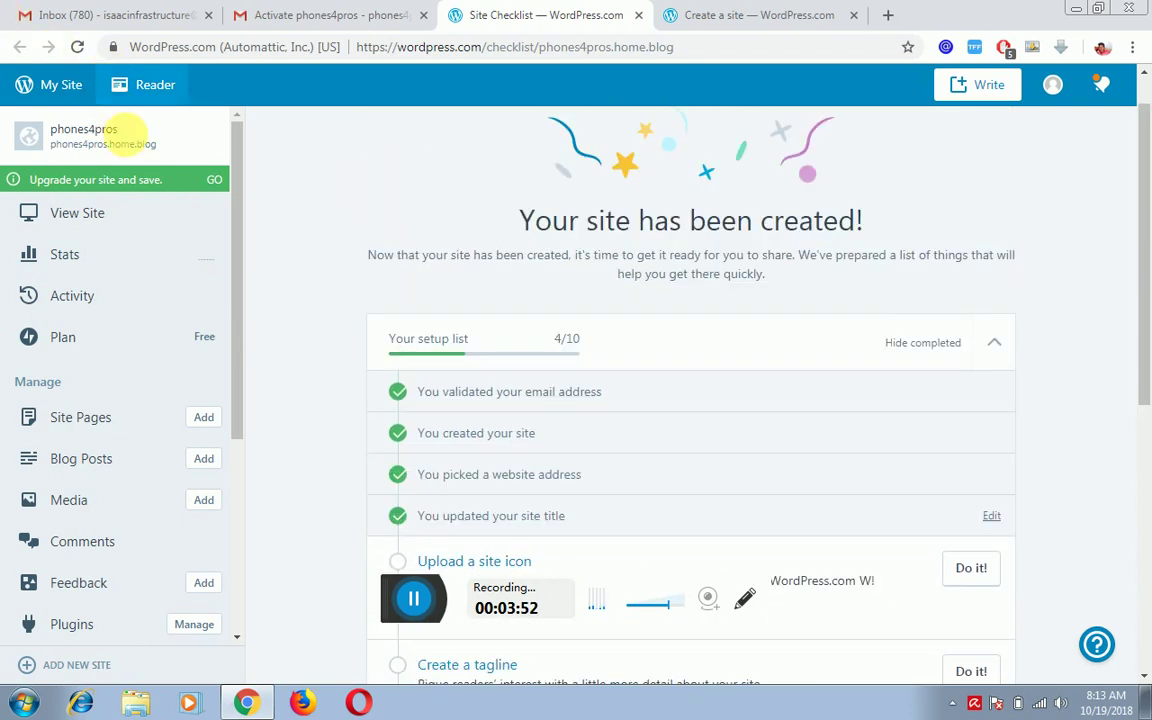
# Open the statistics page for the phones4pros site and dismiss its site performance introduction.
pyautogui.moveTo(147, 148); pyautogui.dragTo(52, 132)
pyautogui.click(50, 86)
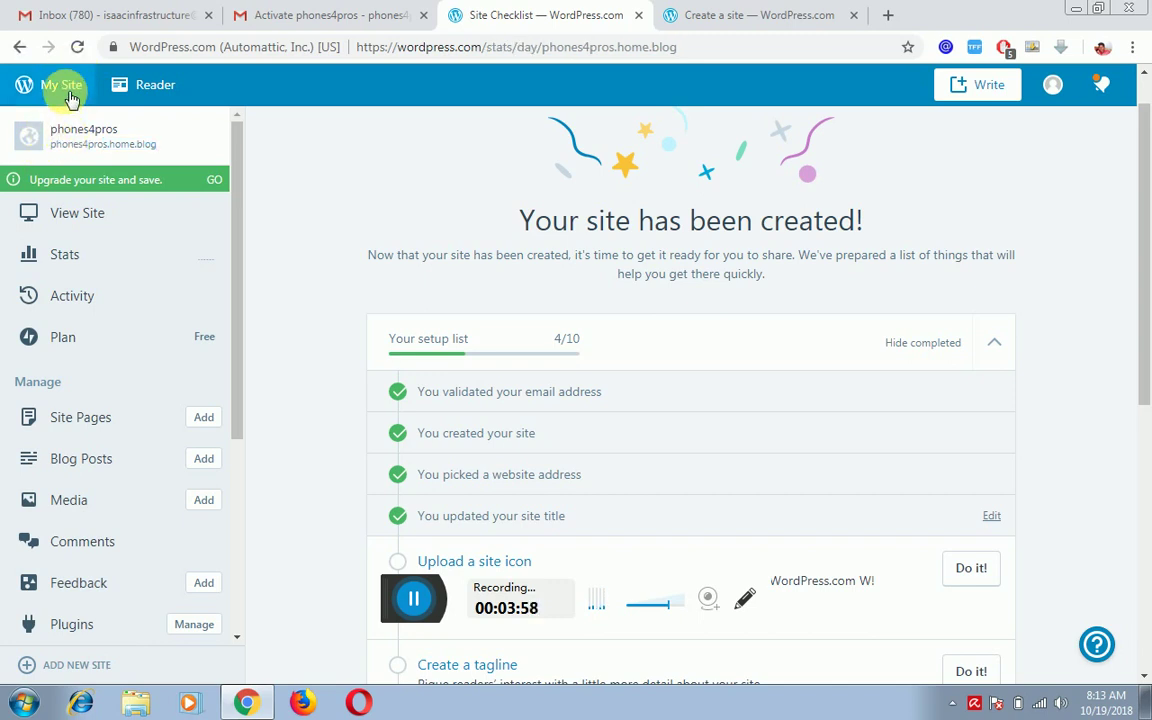
pyautogui.click(112, 152)
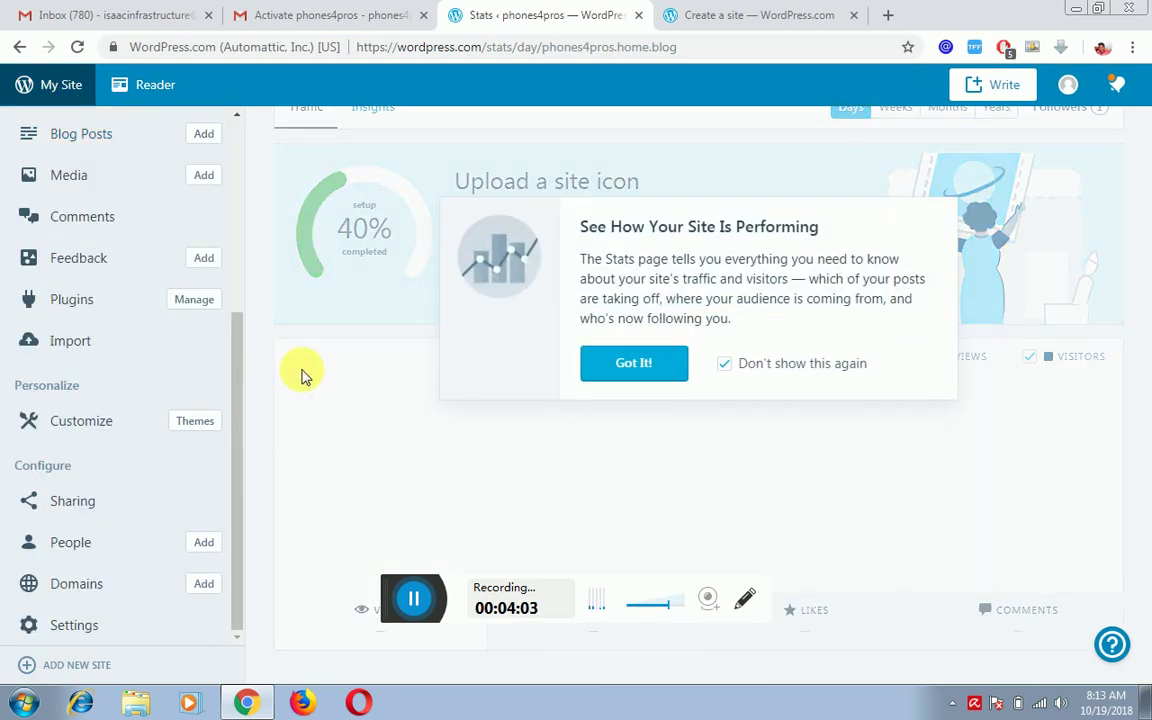
pyautogui.click(633, 368)
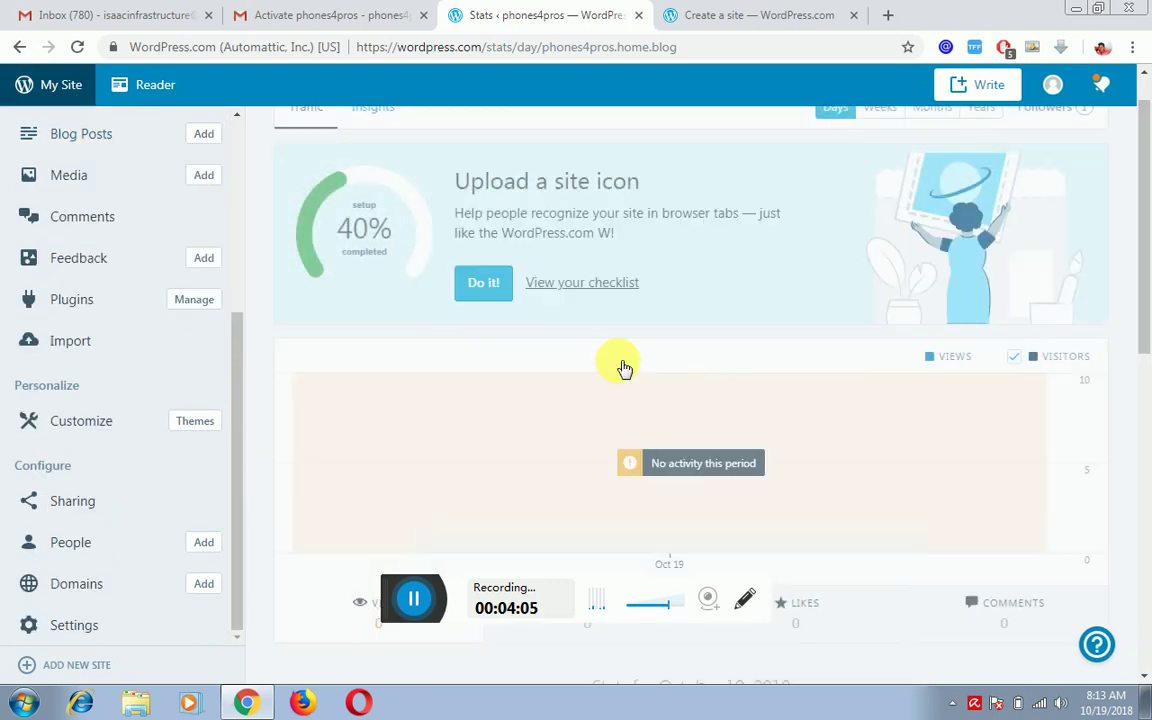
# Close the leftover site-creation tab and load the new site at phones4pros.home.blog in a new tab.
pyautogui.moveTo(237, 396); pyautogui.dragTo(58, 163)
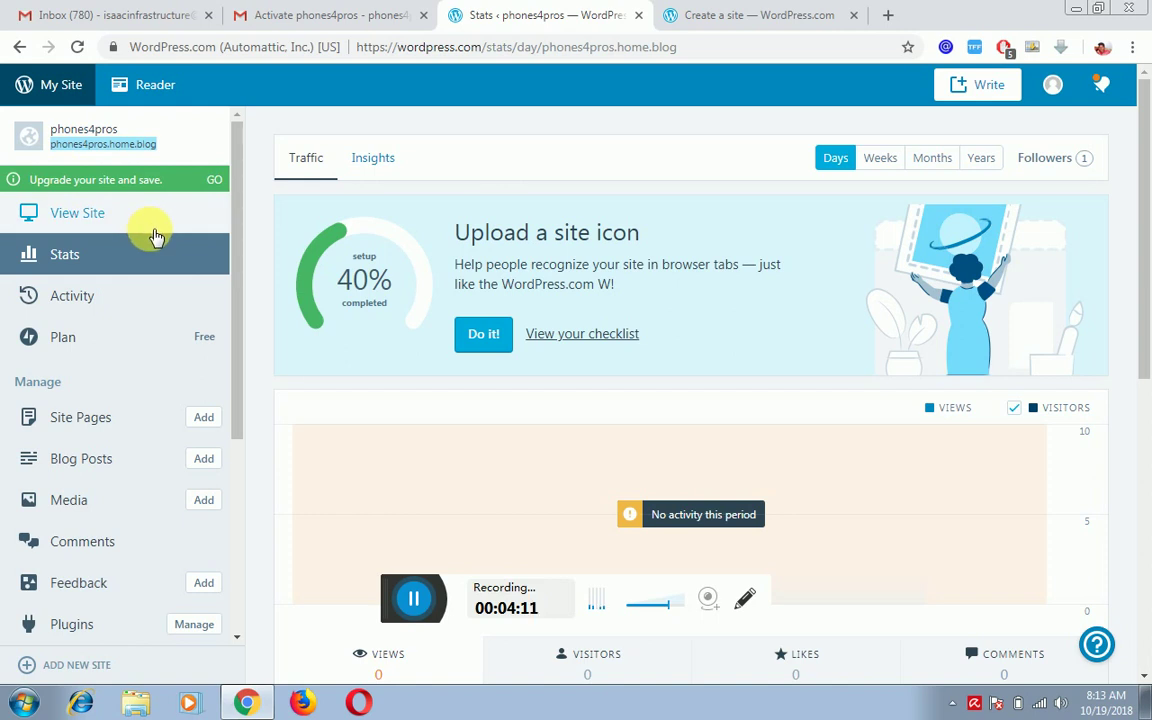
pyautogui.click(853, 16)
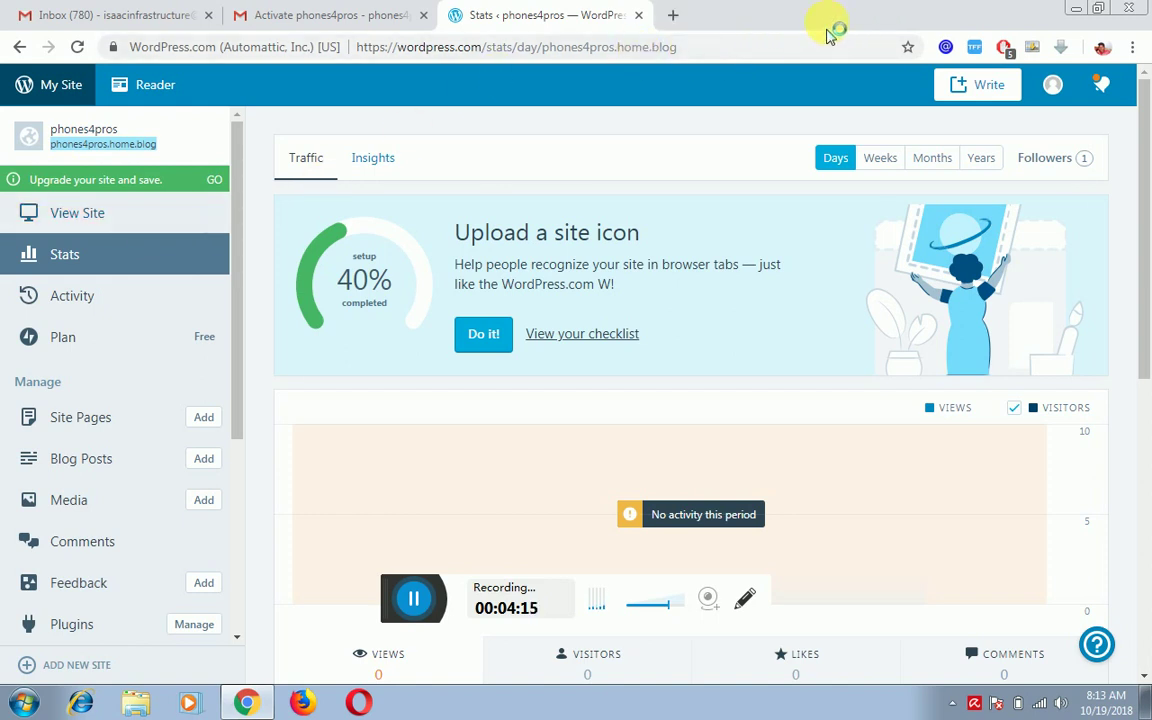
pyautogui.click(674, 16)
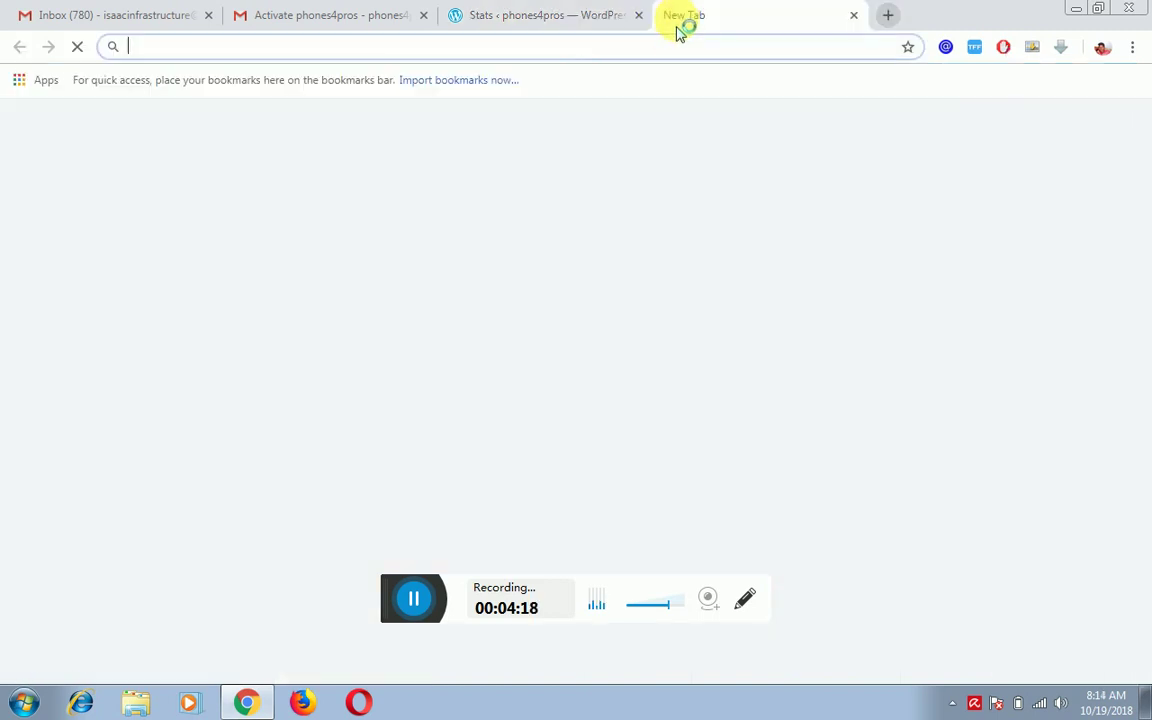
pyautogui.write('phones4pros.home.blog')
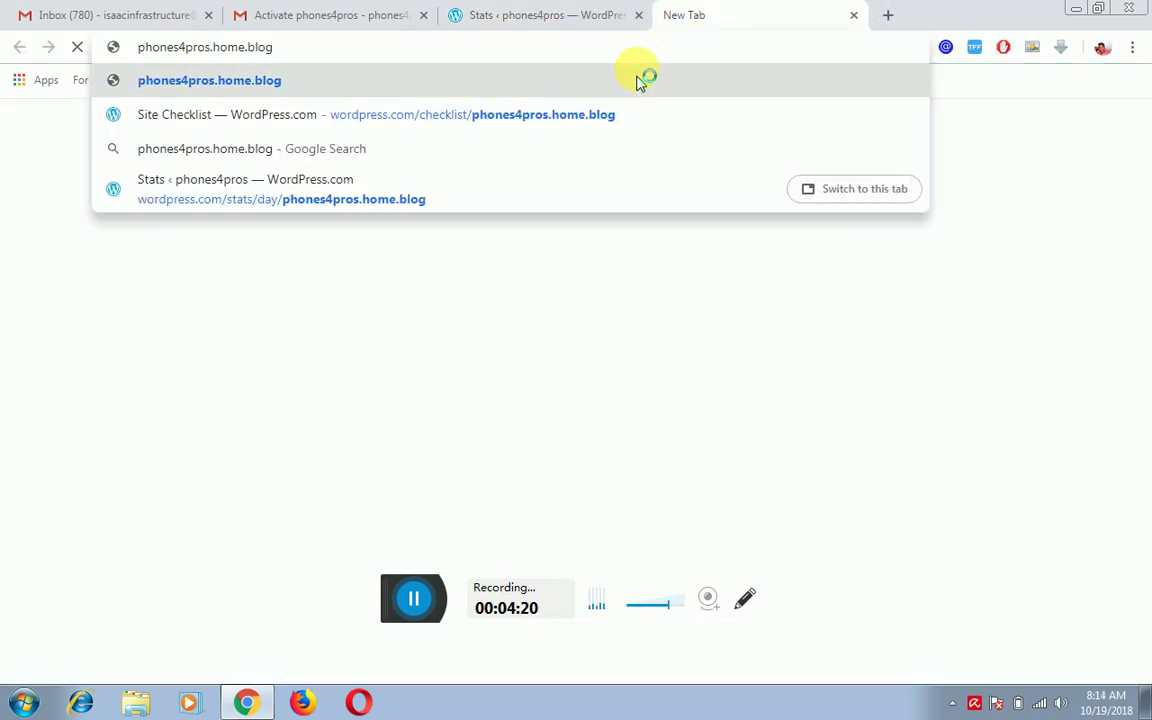
pyautogui.press('Return')
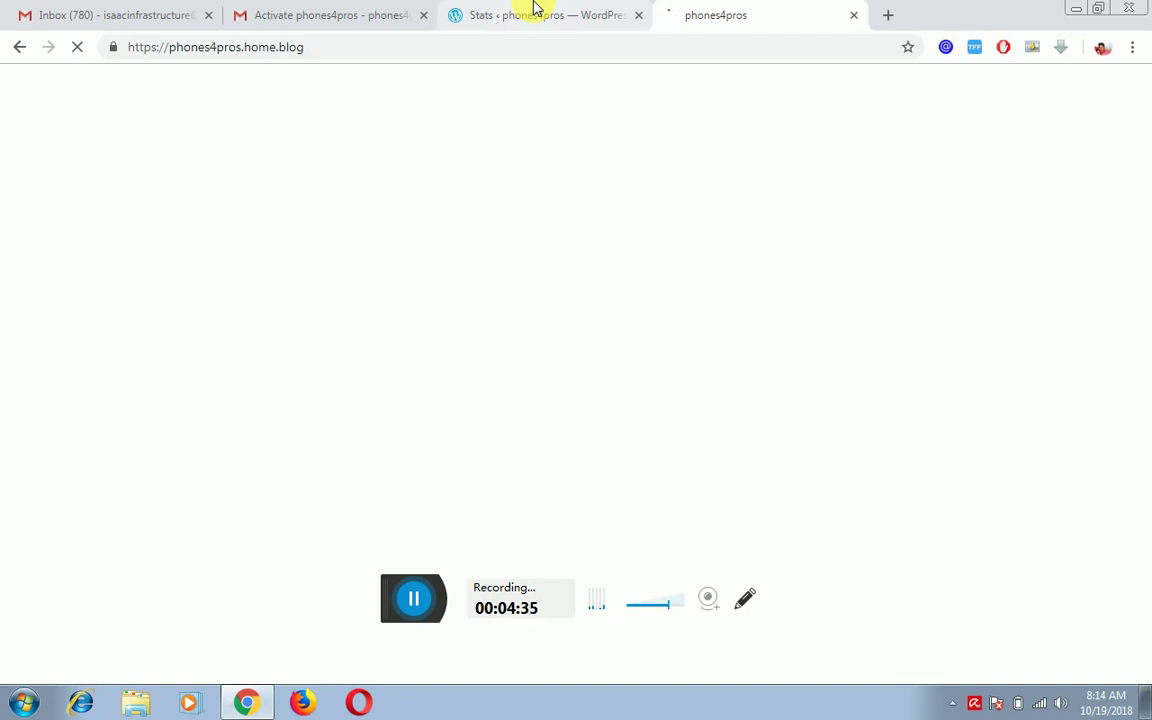
# Look over the live phones4pros site's front page and the management options available for it.
pyautogui.click(535, 10)
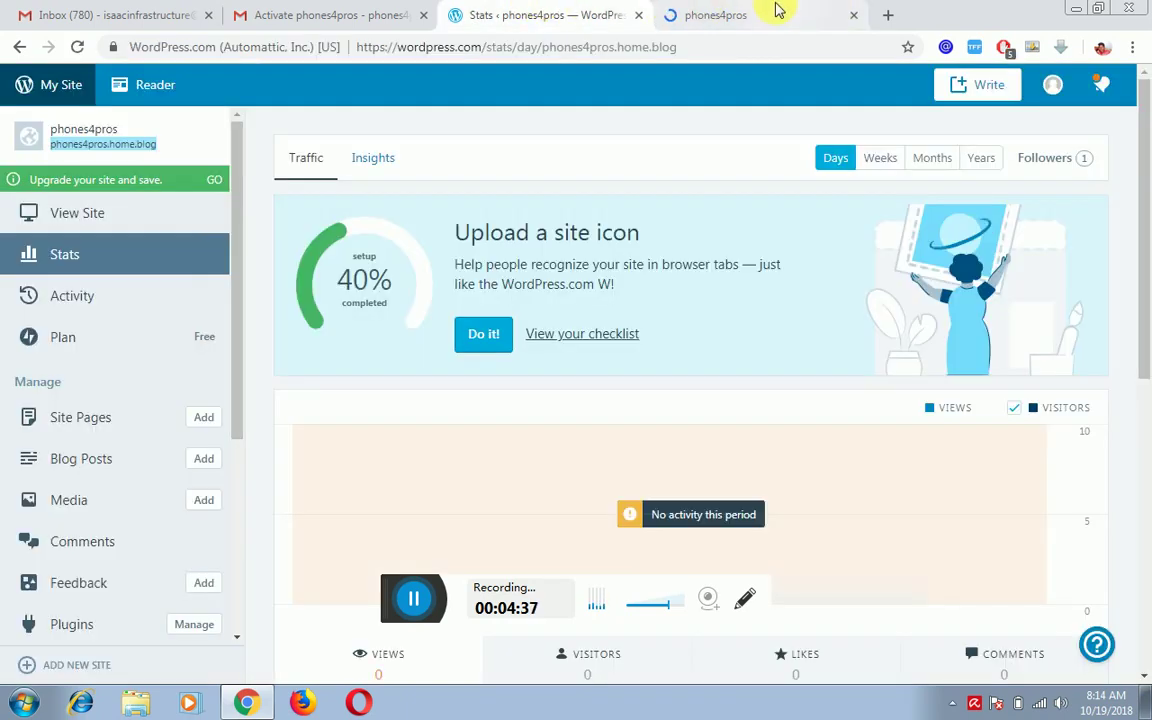
pyautogui.click(776, 10)
pyautogui.click(580, 10)
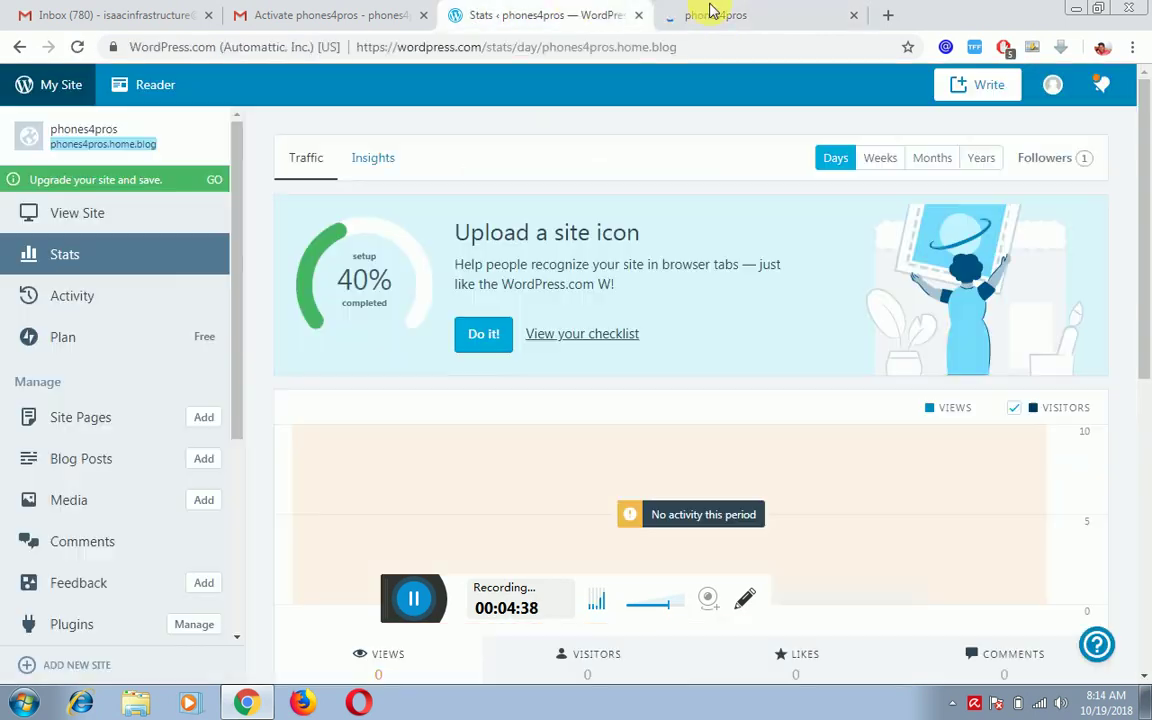
pyautogui.click(711, 10)
pyautogui.scroll(-5, 630, 255)
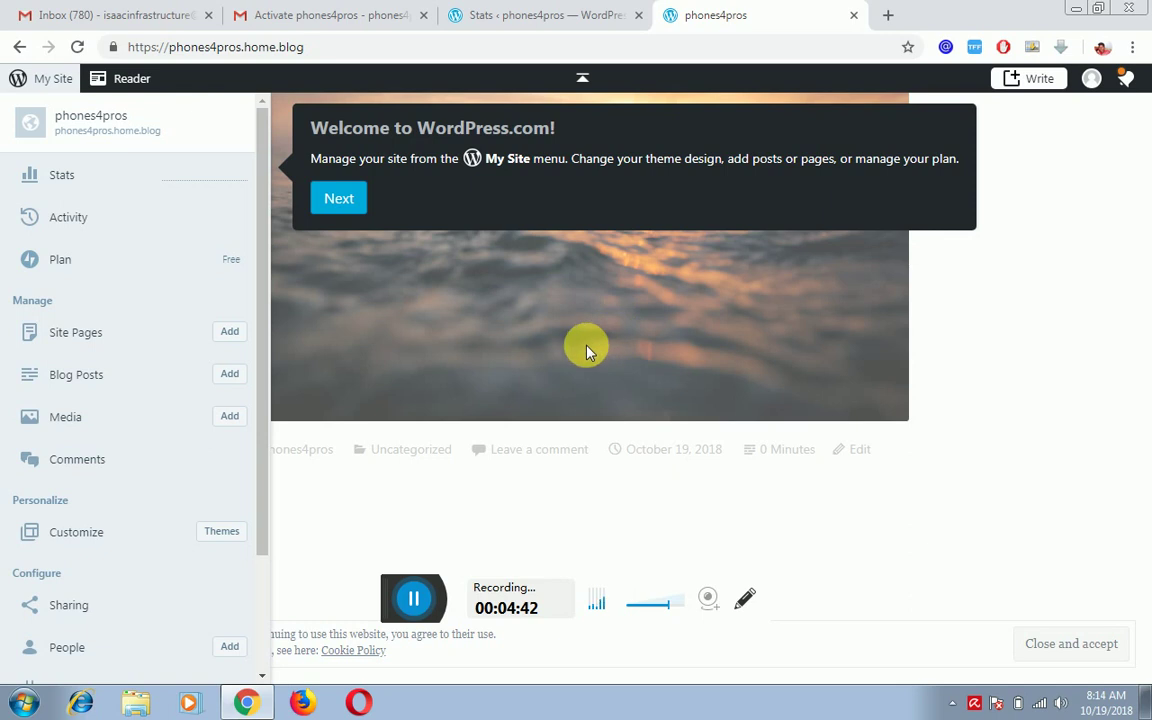
pyautogui.scroll(-2, 155, 290)
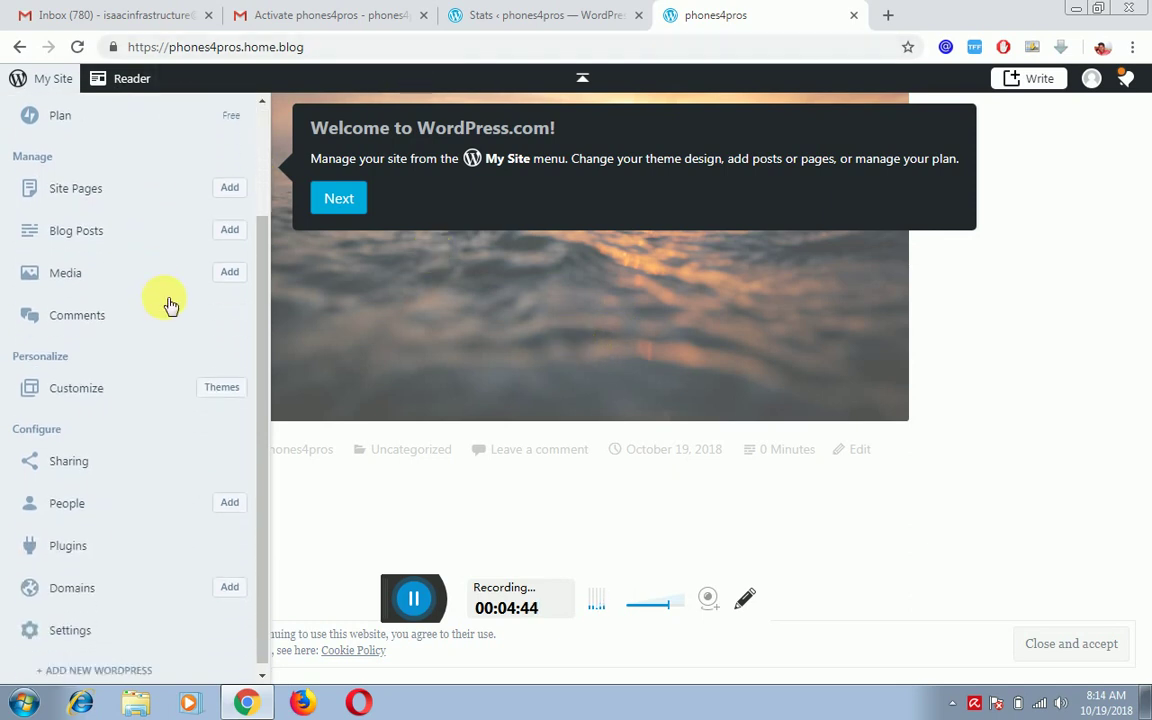